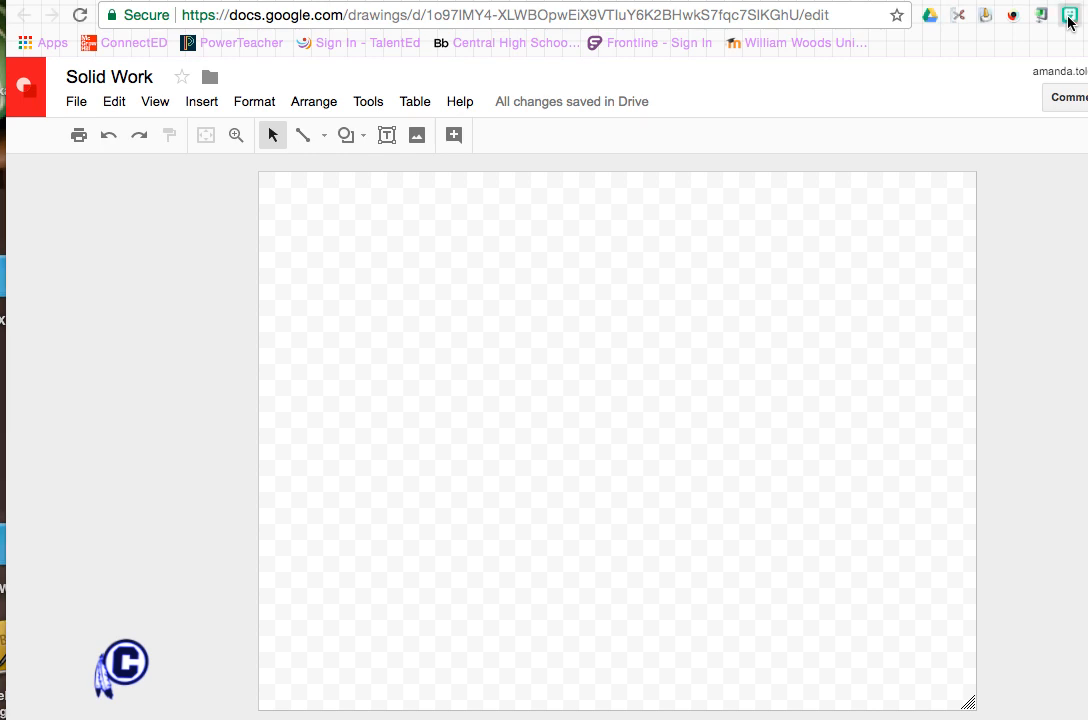
Step: Insert the waving "Haiii!" Bitmoji from the greetings category into the upper-left area of the canvas
{"action": "left_click", "coordinate": [1069, 15]}
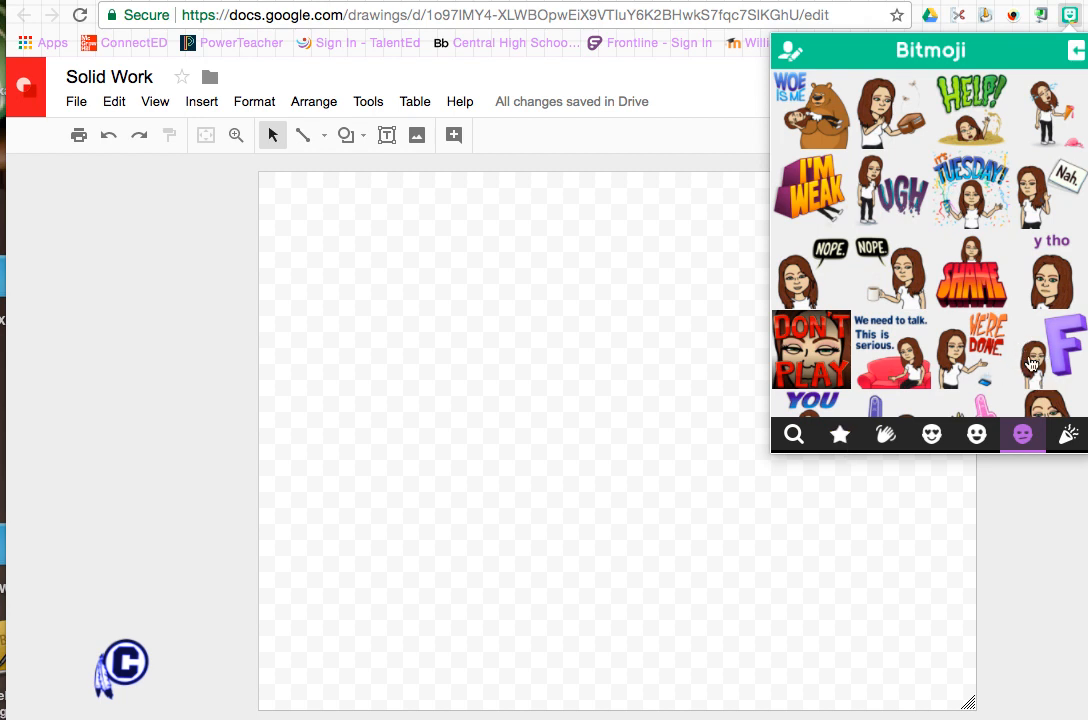
{"action": "left_click", "coordinate": [884, 435]}
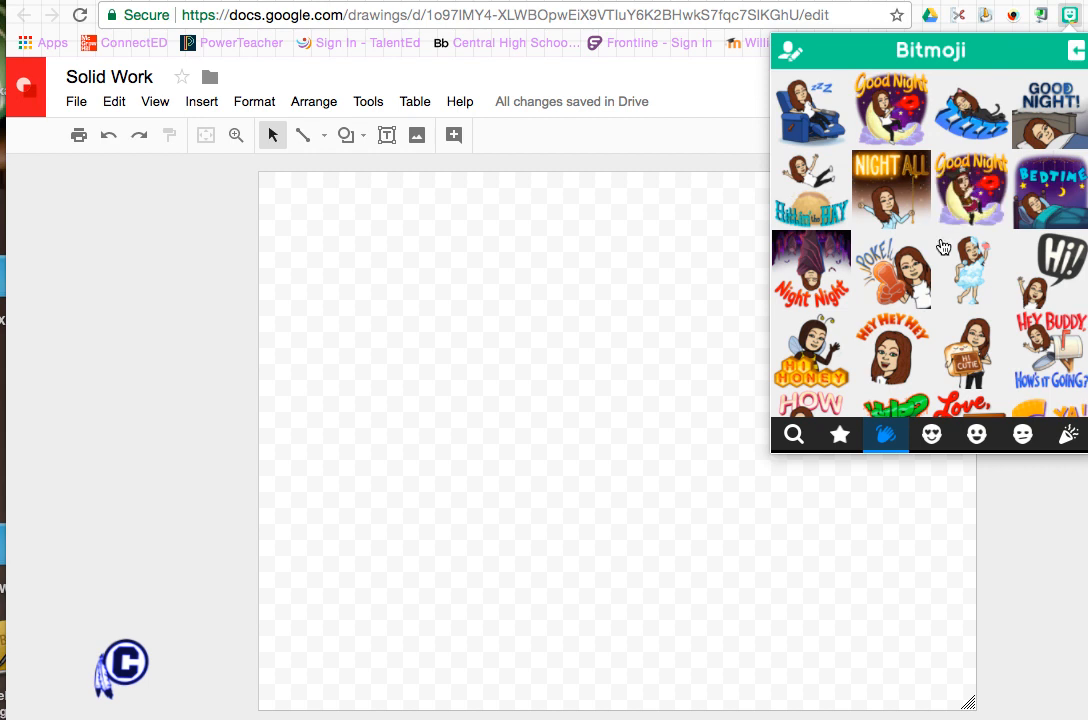
{"action": "scroll", "coordinate": [942, 246], "scroll_direction": "down", "scroll_amount": 1}
{"action": "scroll", "coordinate": [942, 246], "scroll_direction": "down", "scroll_amount": 6}
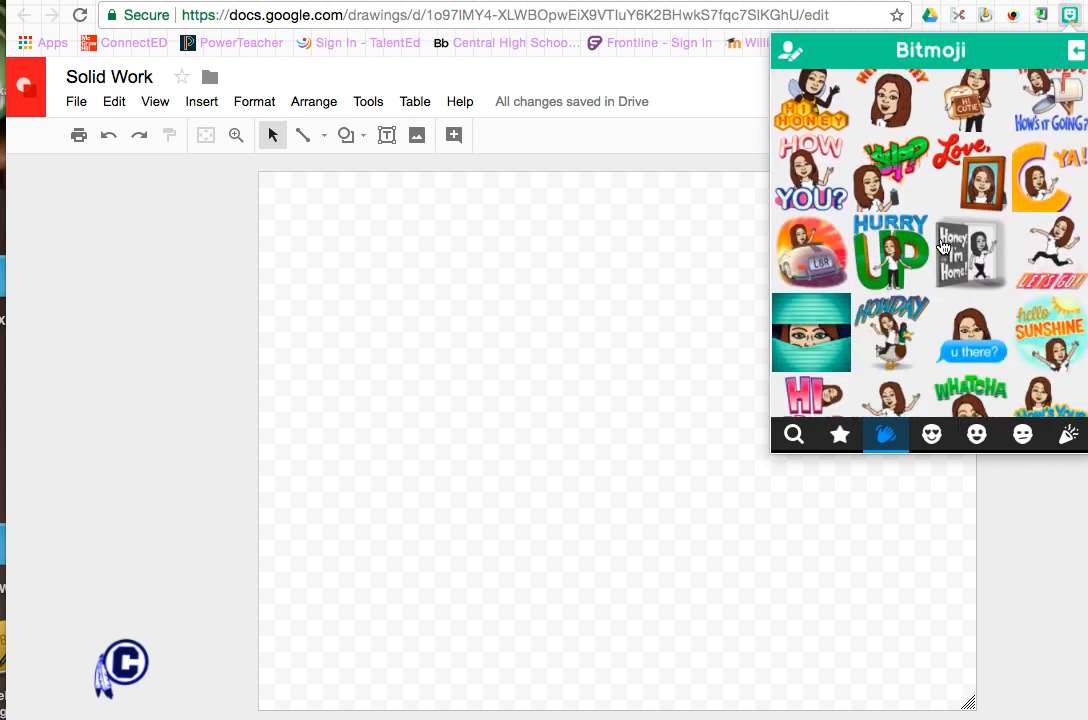
{"action": "scroll", "coordinate": [942, 246], "scroll_direction": "down", "scroll_amount": 4}
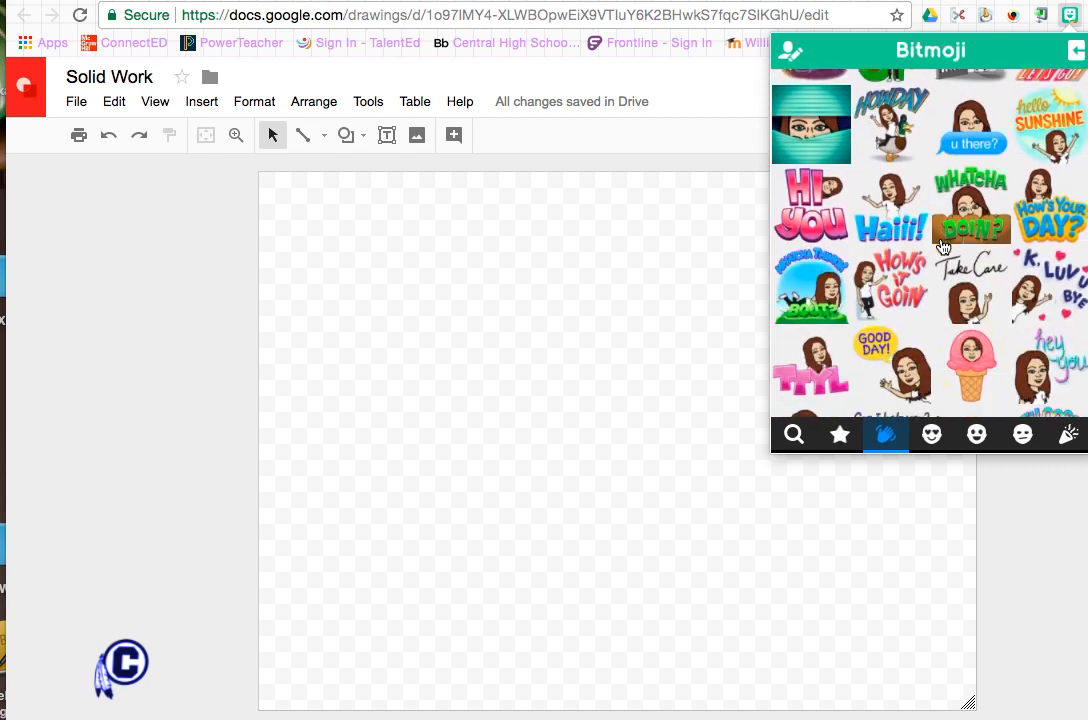
{"action": "scroll", "coordinate": [942, 246], "scroll_direction": "down", "scroll_amount": 1}
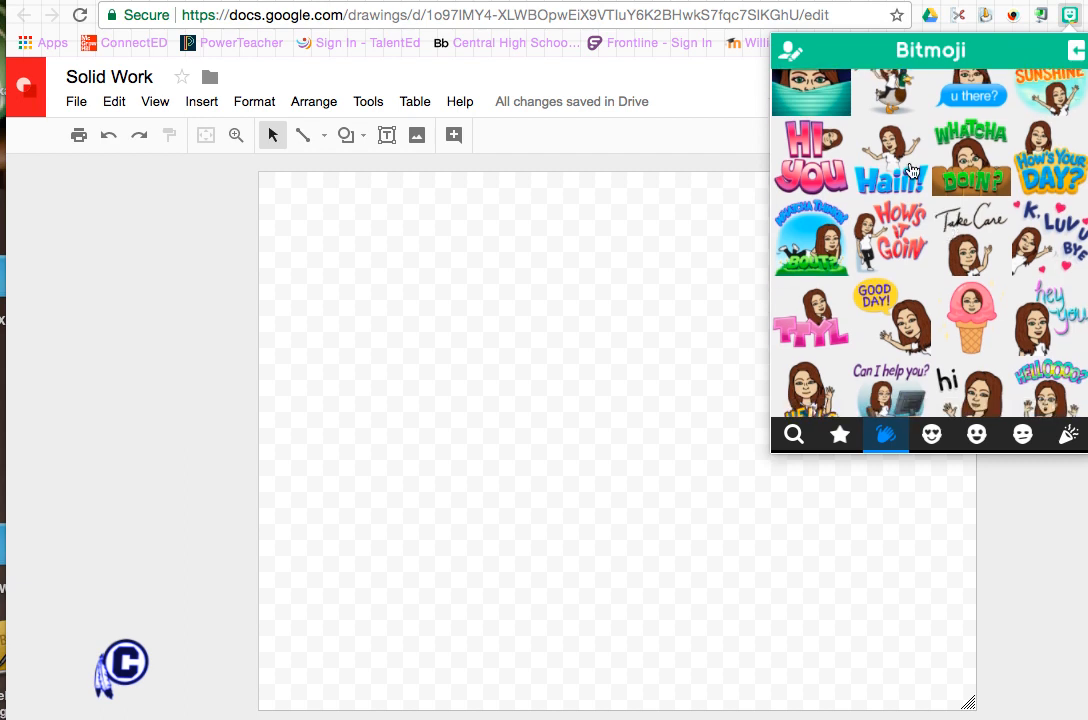
{"action": "mouse_move", "coordinate": [903, 170]}
{"action": "left_mouse_down"}
{"action": "mouse_move", "coordinate": [765, 146]}
{"action": "mouse_move", "coordinate": [376, 265]}
{"action": "mouse_move", "coordinate": [409, 306]}
{"action": "mouse_move", "coordinate": [401, 296]}
{"action": "left_mouse_up"}
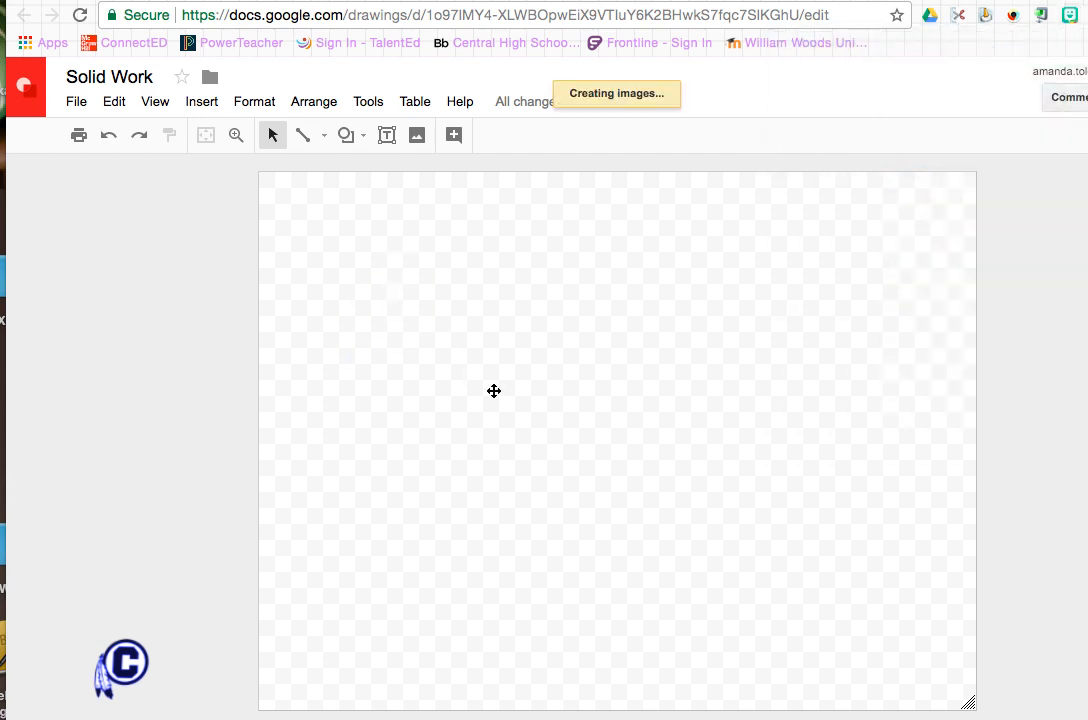
{"action": "left_click_drag", "start_coordinate": [473, 358], "coordinate": [435, 342]}
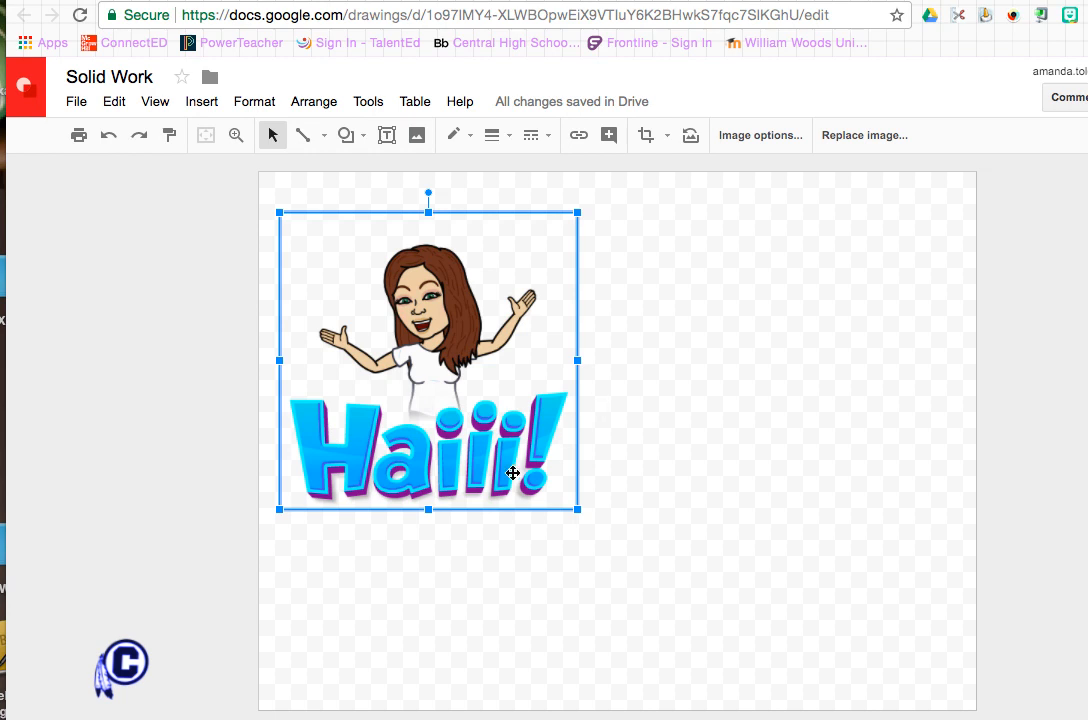
Step: Crop the Bitmoji image from below to cut off the "Haiii!" lettering
{"action": "left_click", "coordinate": [646, 138]}
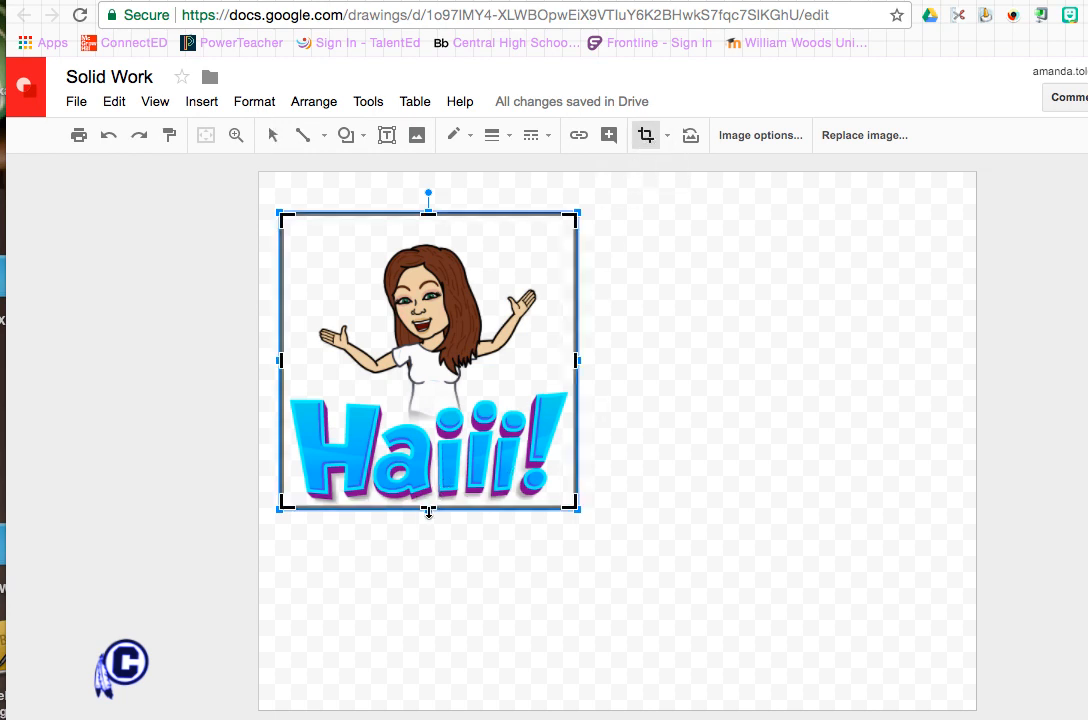
{"action": "left_click_drag", "start_coordinate": [428, 500], "coordinate": [419, 394]}
{"action": "key", "text": "Return"}
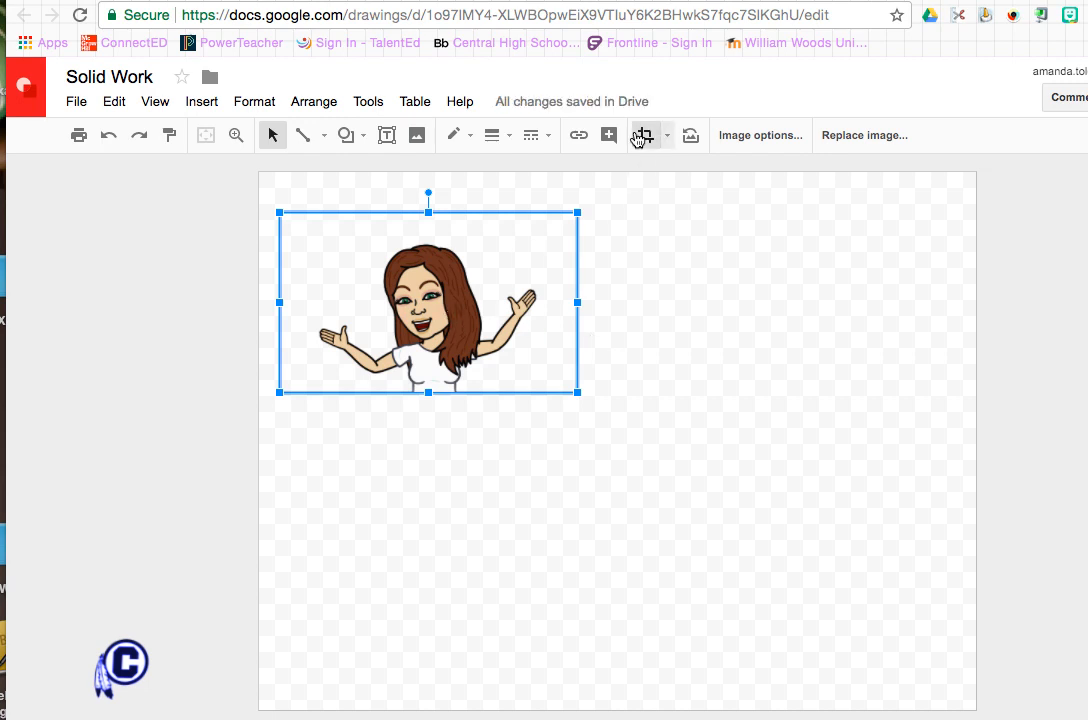
Step: Crop the empty margins on both sides of the Bitmoji and move it slightly down and left
{"action": "left_click", "coordinate": [645, 136]}
{"action": "left_click_drag", "start_coordinate": [574, 304], "coordinate": [551, 310]}
{"action": "left_click_drag", "start_coordinate": [282, 302], "coordinate": [305, 304]}
{"action": "key", "text": "Return"}
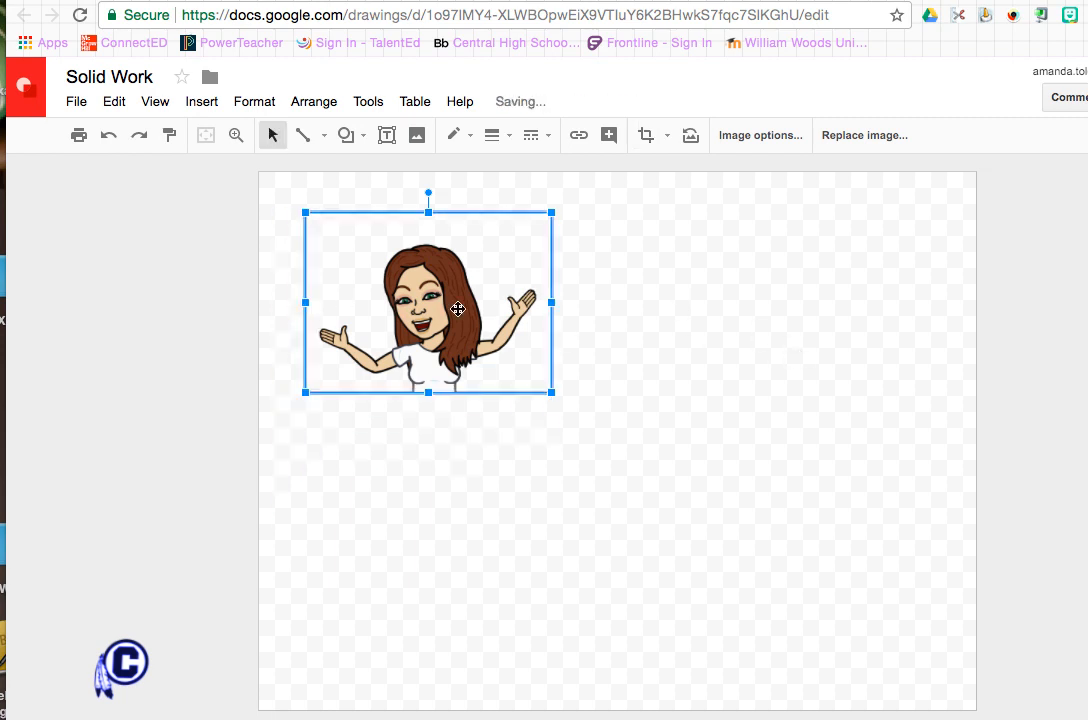
{"action": "left_click_drag", "start_coordinate": [450, 307], "coordinate": [424, 337]}
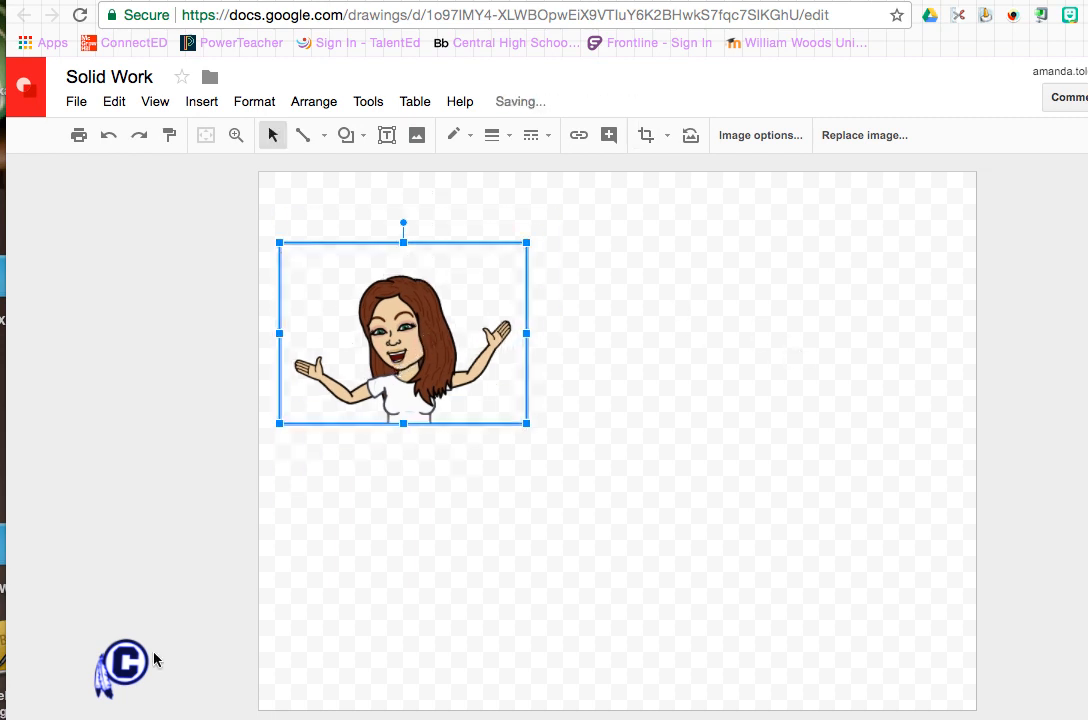
Step: Bring the "C" feather logo onto the canvas, shrink it to badge size and place it on the Bitmoji's shirt
{"action": "left_click_drag", "start_coordinate": [121, 664], "coordinate": [388, 528]}
{"action": "left_click", "coordinate": [481, 531]}
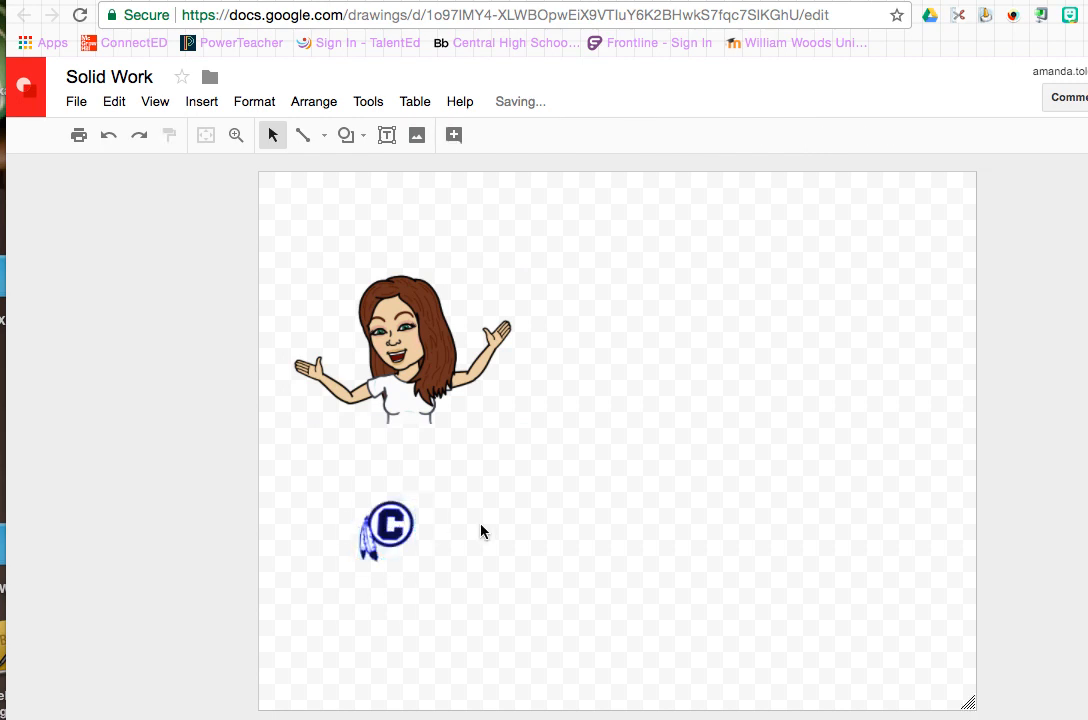
{"action": "left_click", "coordinate": [392, 528]}
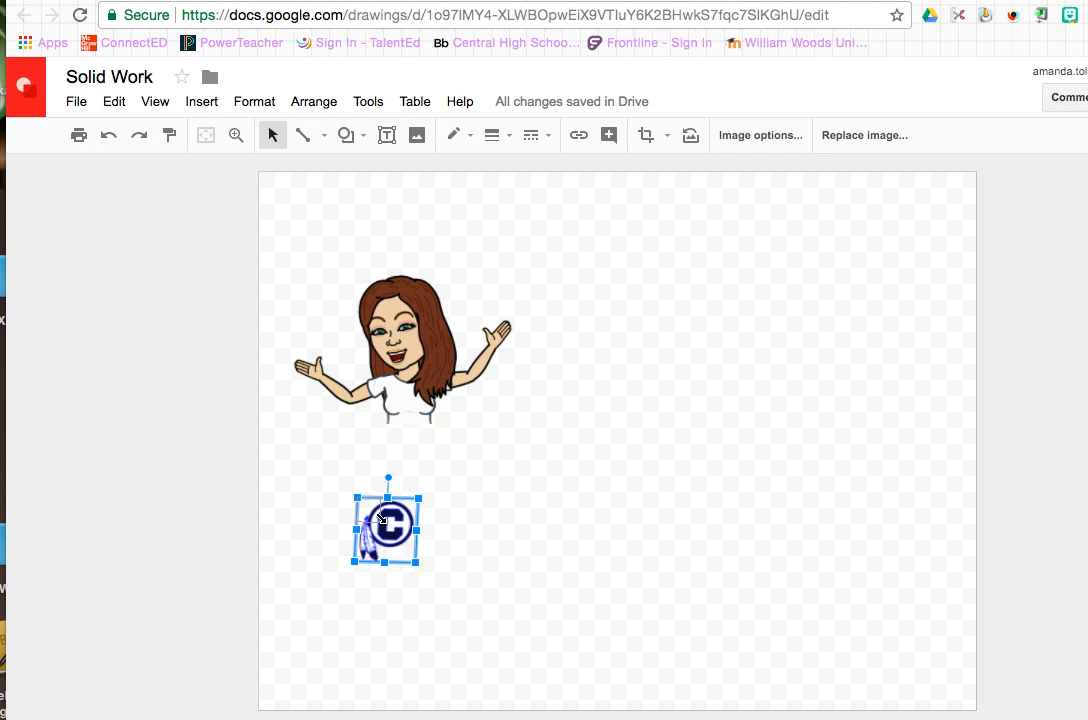
{"action": "left_click_drag", "start_coordinate": [378, 514], "coordinate": [407, 394]}
{"action": "left_click", "coordinate": [450, 526]}
{"action": "left_click", "coordinate": [369, 507]}
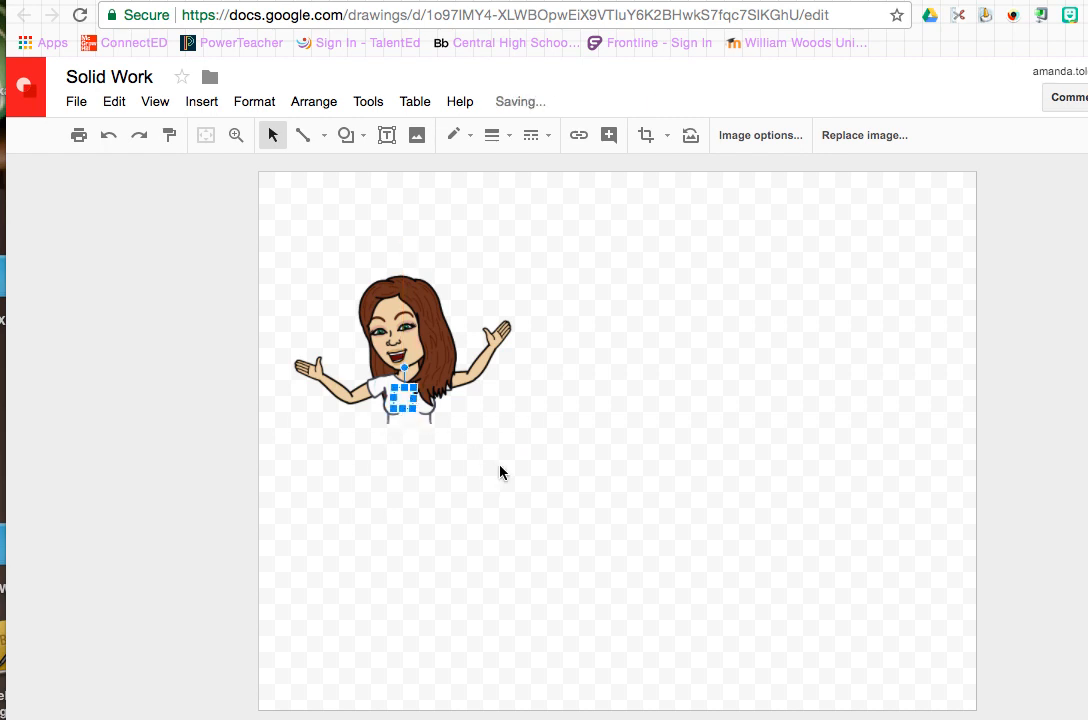
Step: Send the Bitmoji image to the back, behind the "C" logo
{"action": "key", "text": "Delete"}
{"action": "left_click", "coordinate": [418, 362]}
{"action": "right_click", "coordinate": [418, 362]}
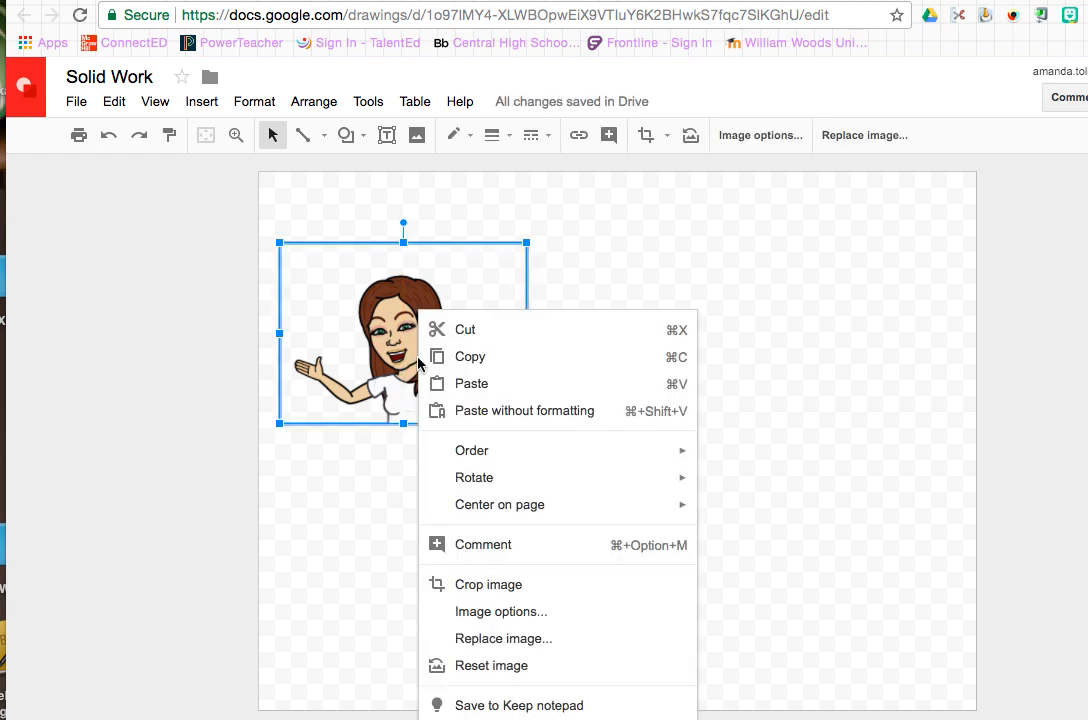
{"action": "mouse_move", "coordinate": [463, 462]}
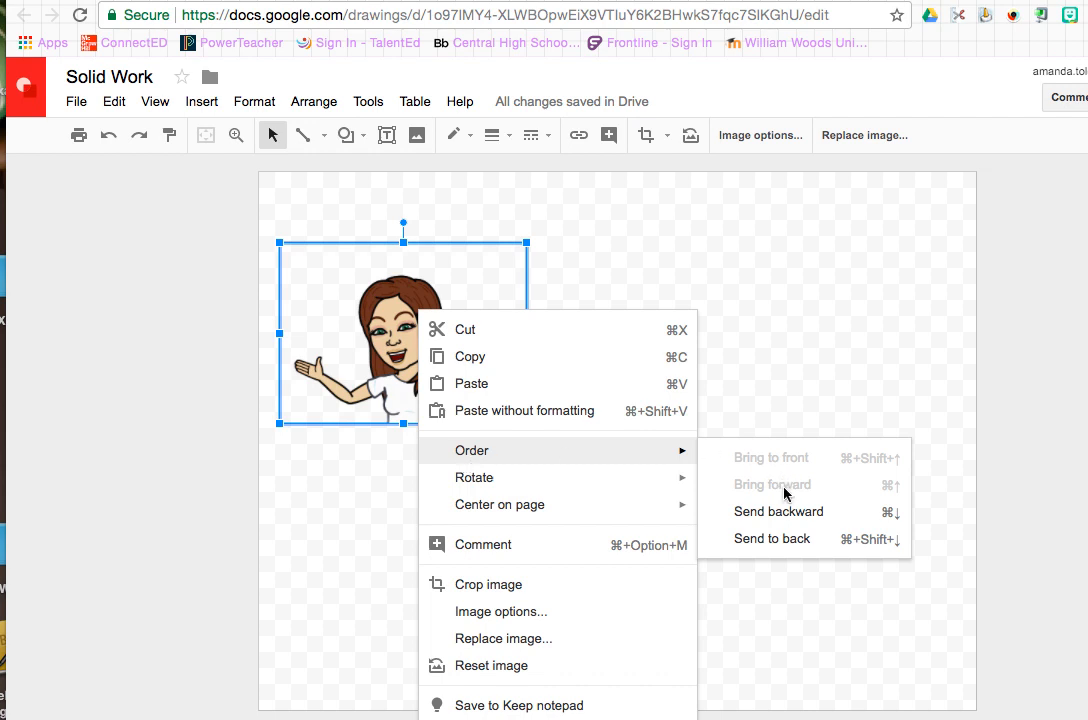
{"action": "left_click", "coordinate": [785, 540]}
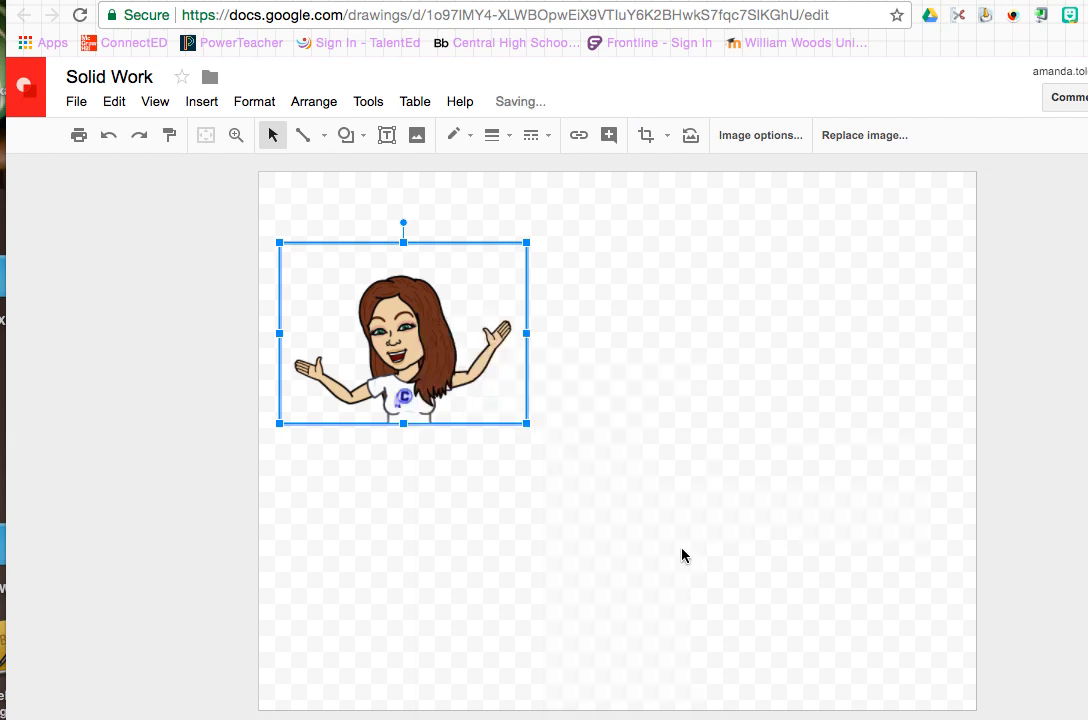
Step: Nudge the "C" logo slightly right and down on the Bitmoji's shirt, then deselect it
{"action": "left_click", "coordinate": [640, 530]}
{"action": "left_click", "coordinate": [409, 406]}
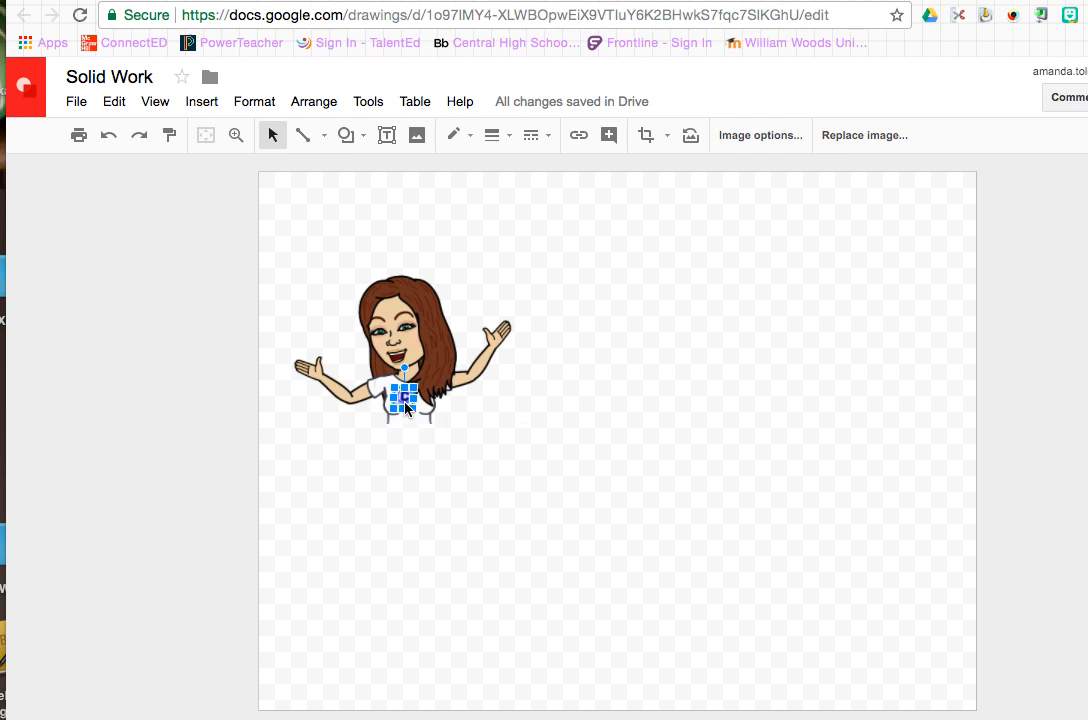
{"action": "left_click_drag", "start_coordinate": [406, 405], "coordinate": [409, 407]}
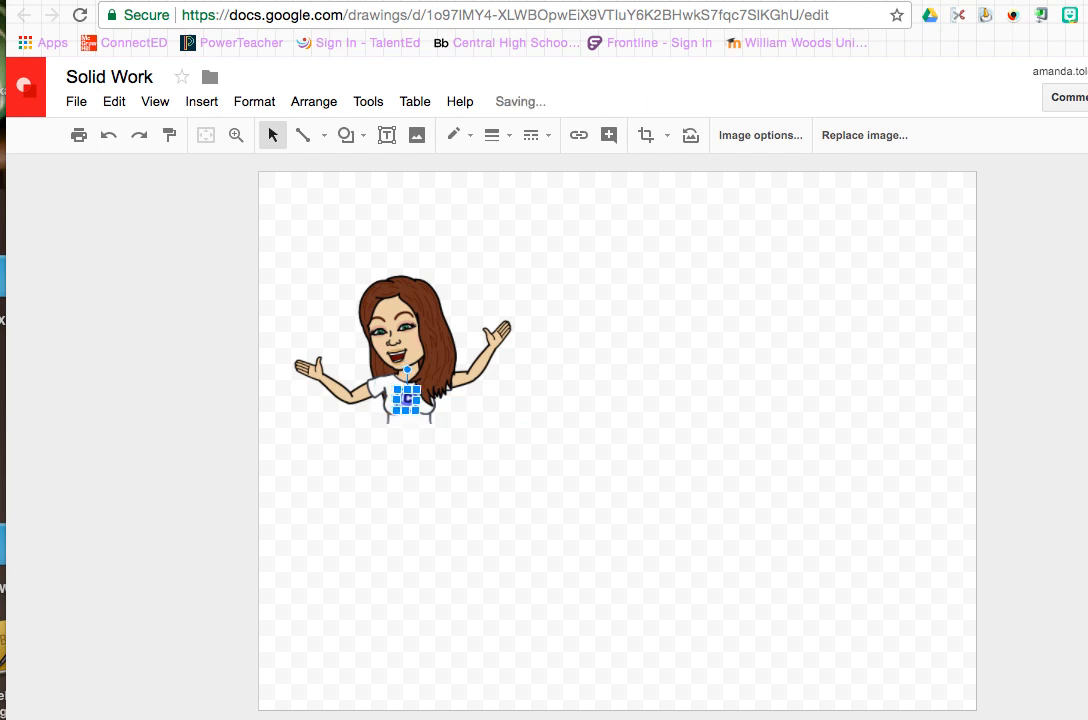
{"action": "left_click", "coordinate": [512, 478]}
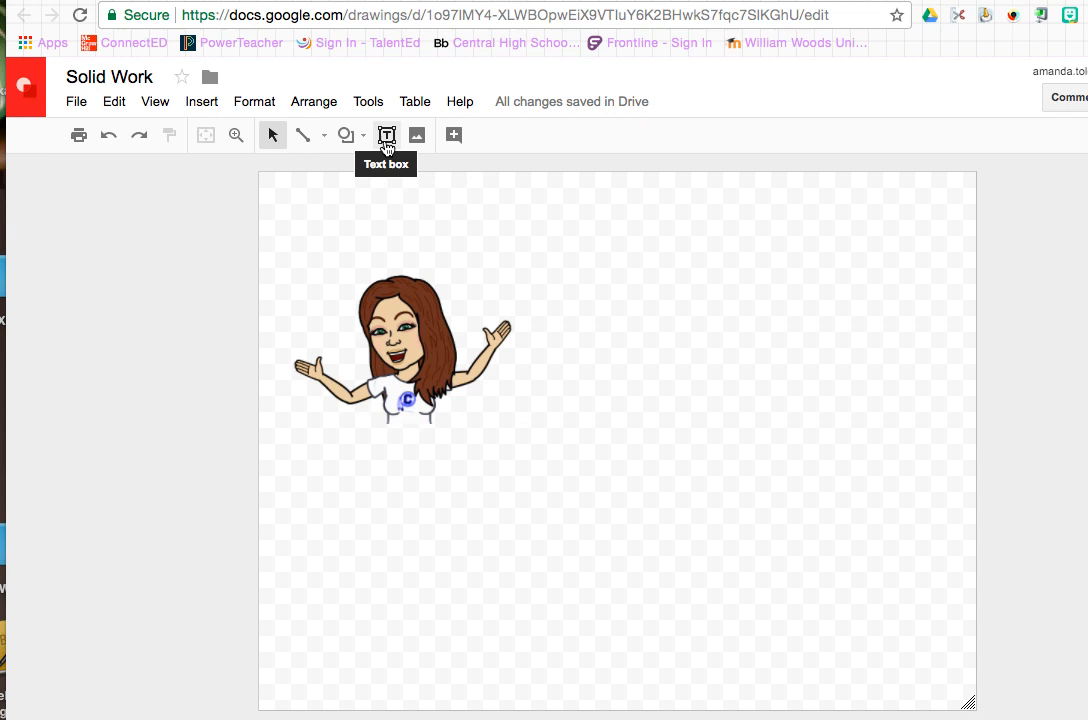
Step: Insert word art reading "See Me" and position it below the Bitmoji
{"action": "left_click", "coordinate": [212, 103]}
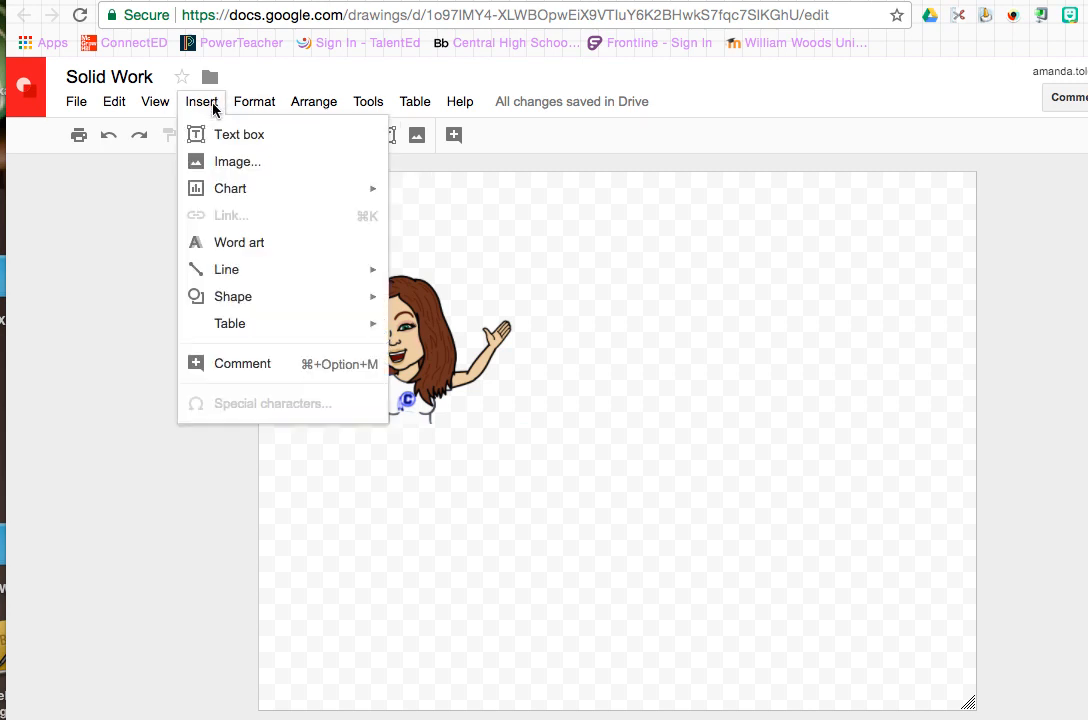
{"action": "left_click", "coordinate": [236, 245]}
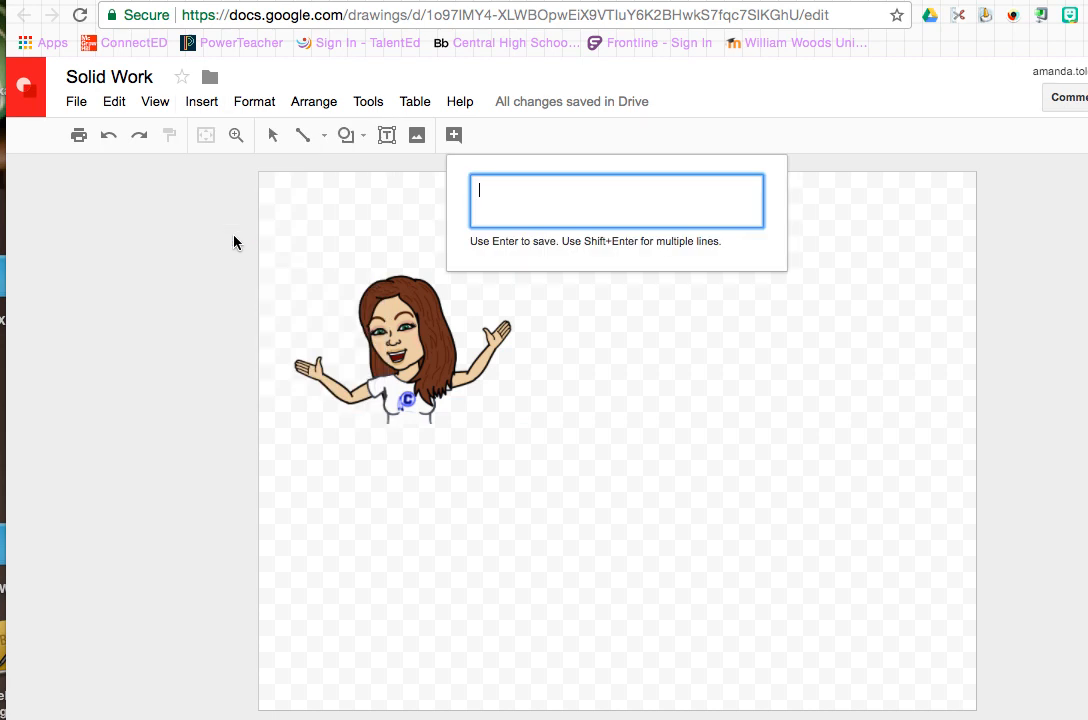
{"action": "type", "text": "See Me."}
{"action": "key", "text": "BackSpace"}
{"action": "key", "text": "Return"}
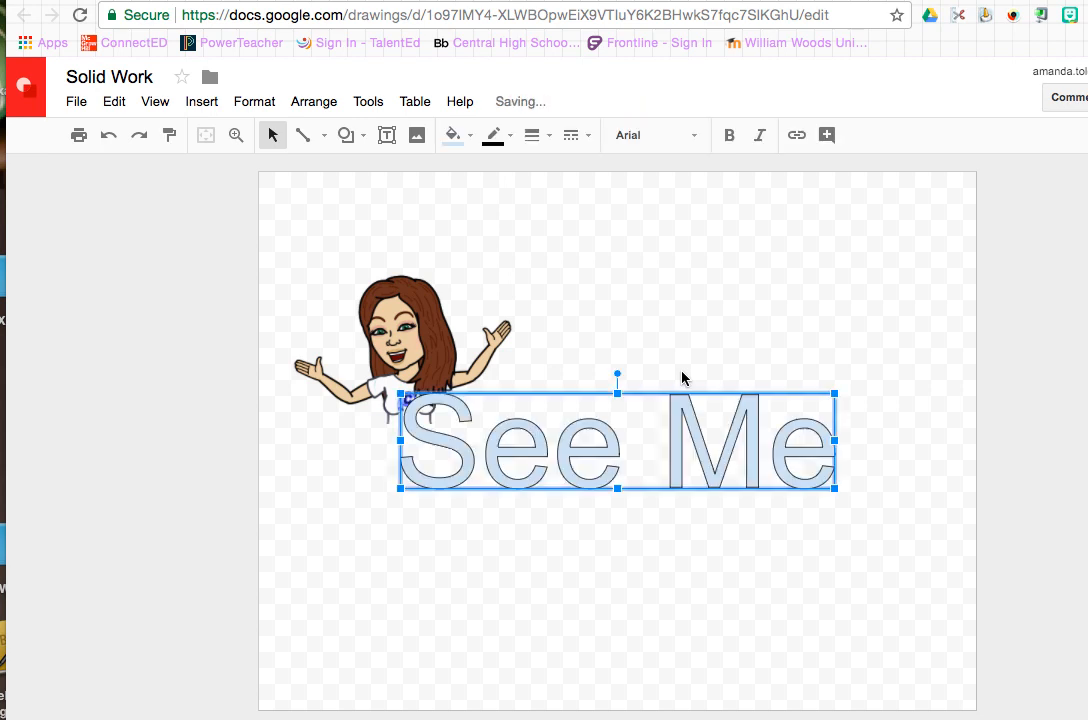
{"action": "left_click_drag", "start_coordinate": [564, 413], "coordinate": [564, 480]}
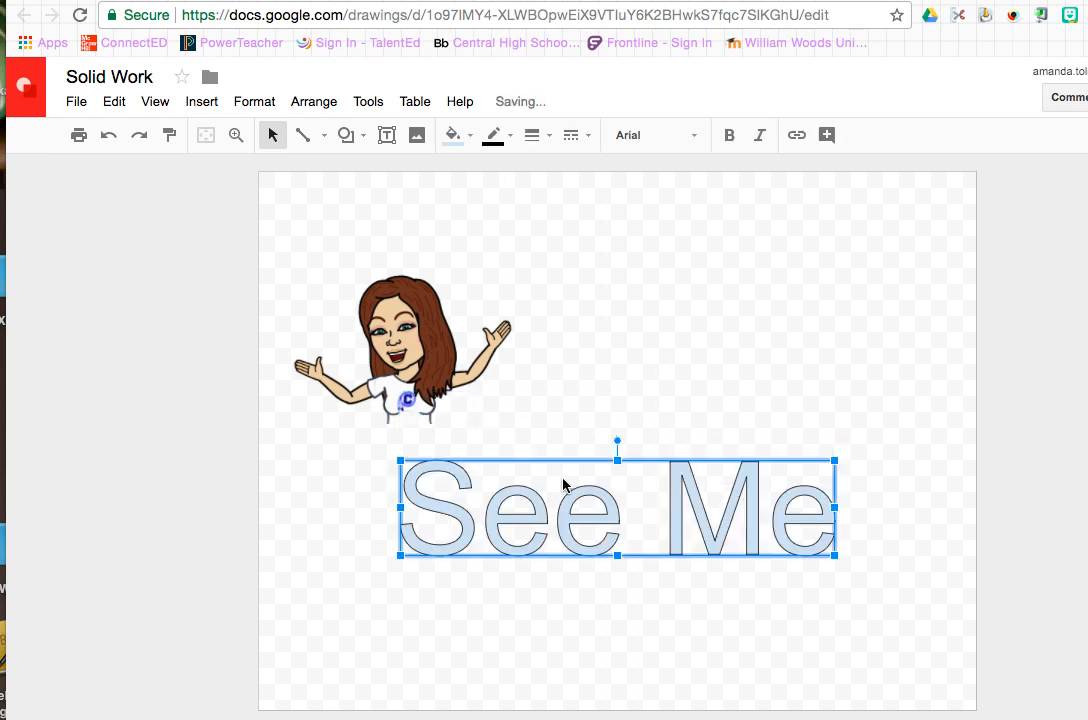
Step: Fill the "See Me" word art with bright blue and give it a dark gray 3px outline
{"action": "left_click", "coordinate": [455, 135]}
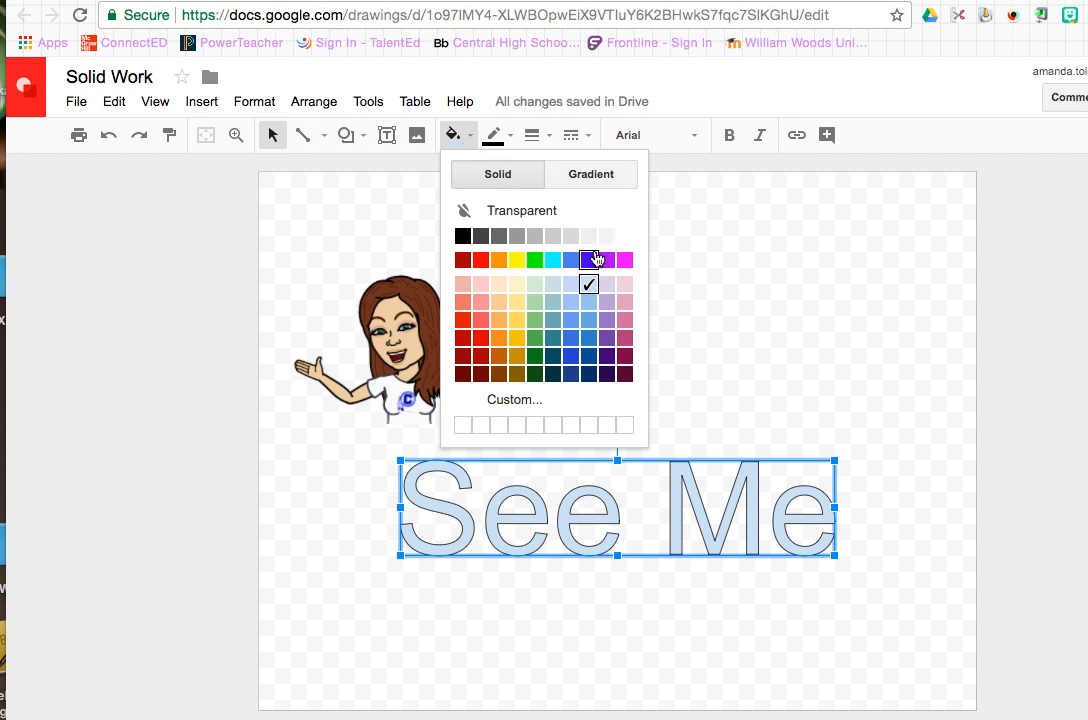
{"action": "left_click", "coordinate": [596, 258]}
{"action": "left_click", "coordinate": [497, 137]}
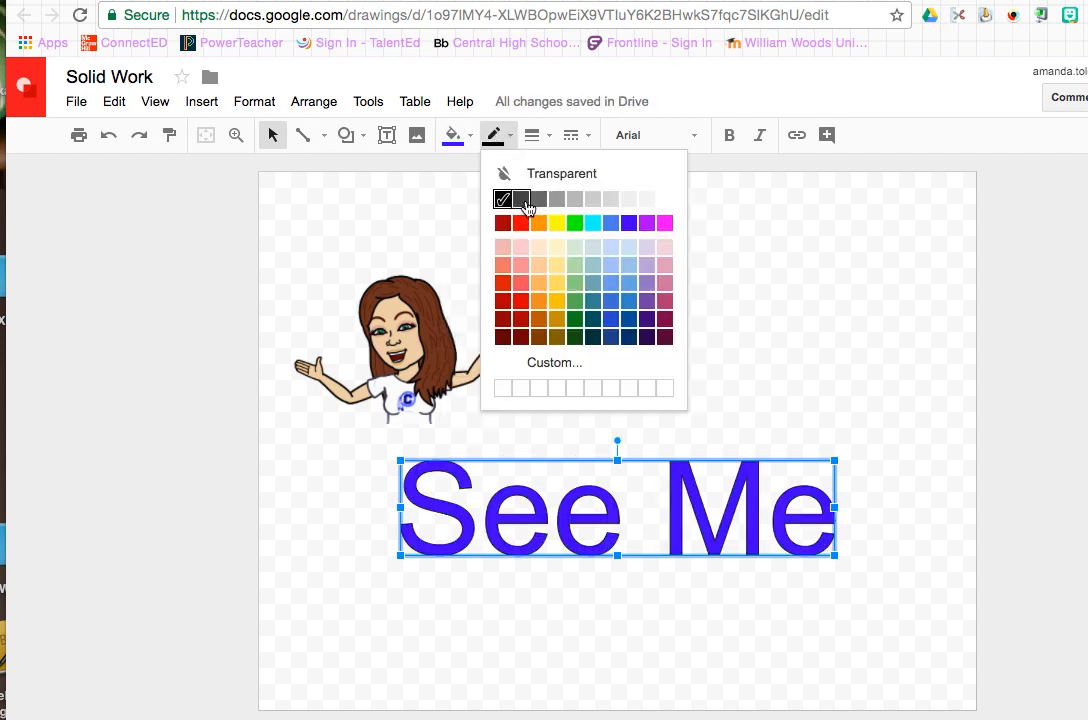
{"action": "left_click", "coordinate": [527, 205]}
{"action": "left_click", "coordinate": [508, 137]}
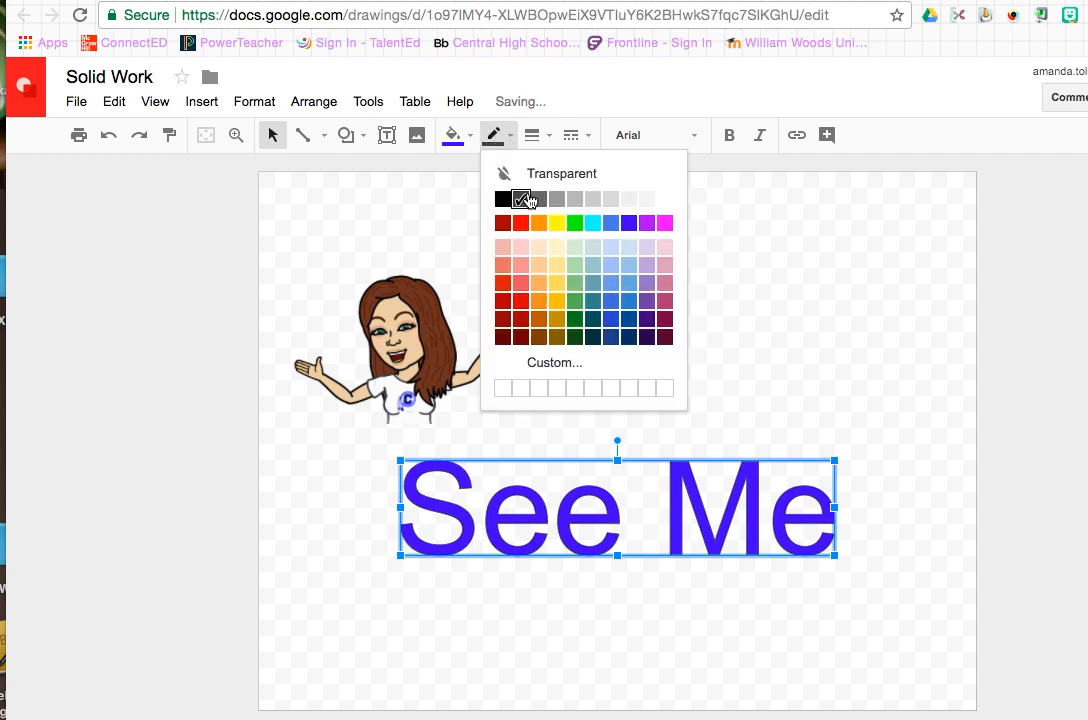
{"action": "left_click", "coordinate": [533, 135]}
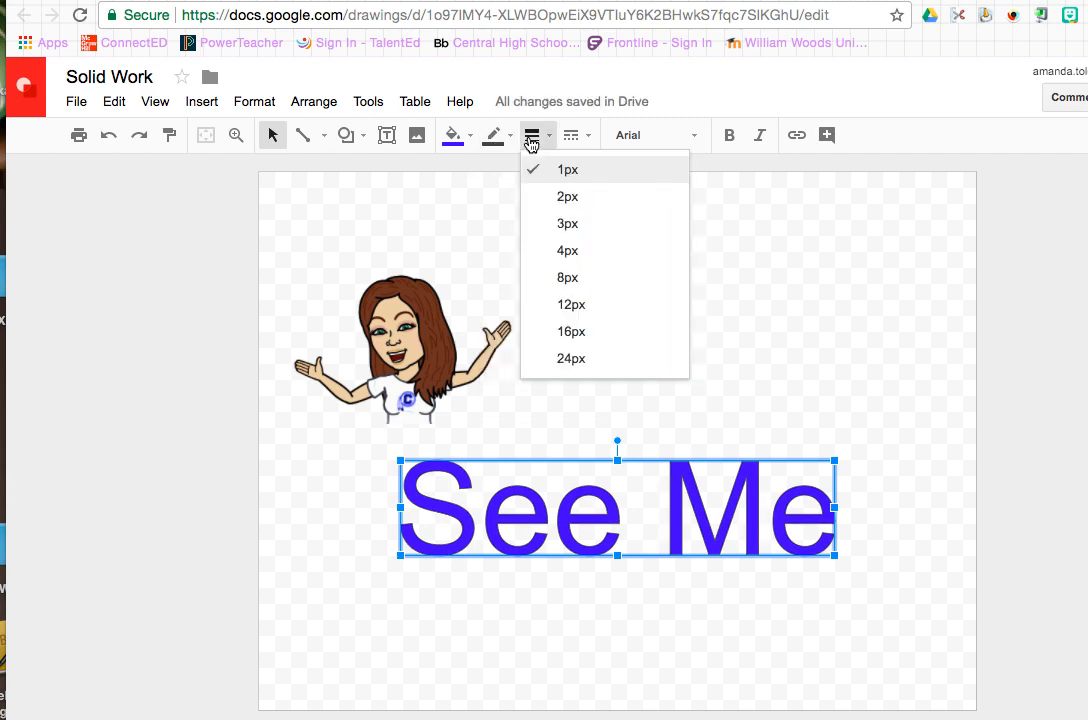
{"action": "left_click", "coordinate": [563, 231]}
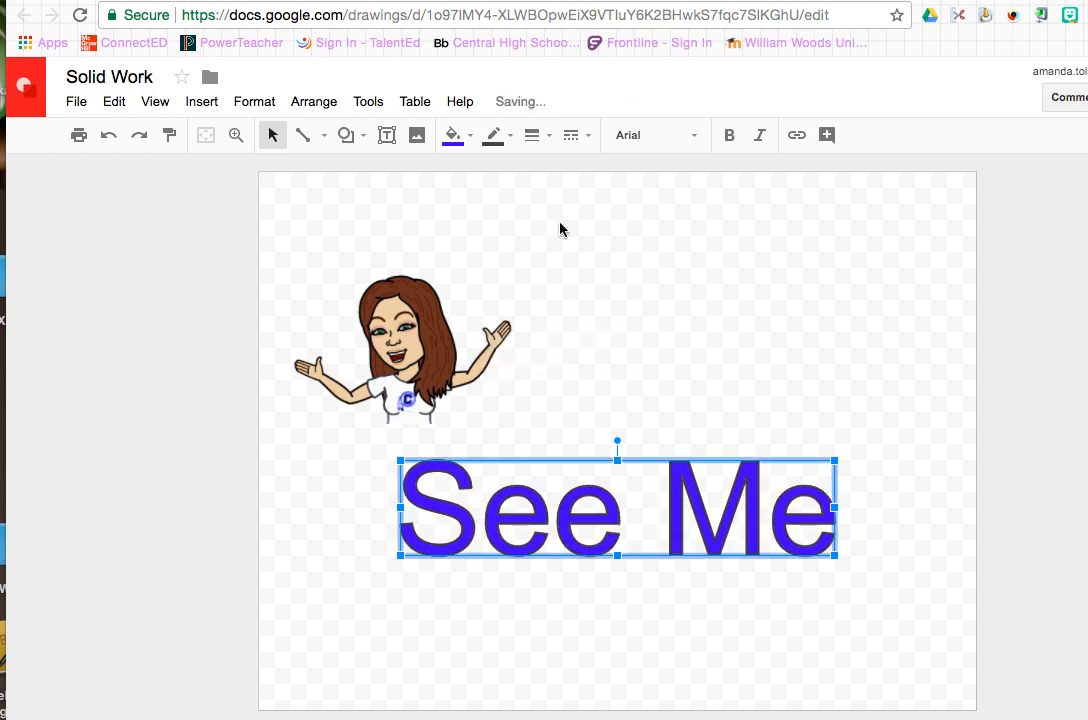
Step: Set the word art's font to Walter Turncoat and shrink it to less than half its width
{"action": "left_click", "coordinate": [634, 140]}
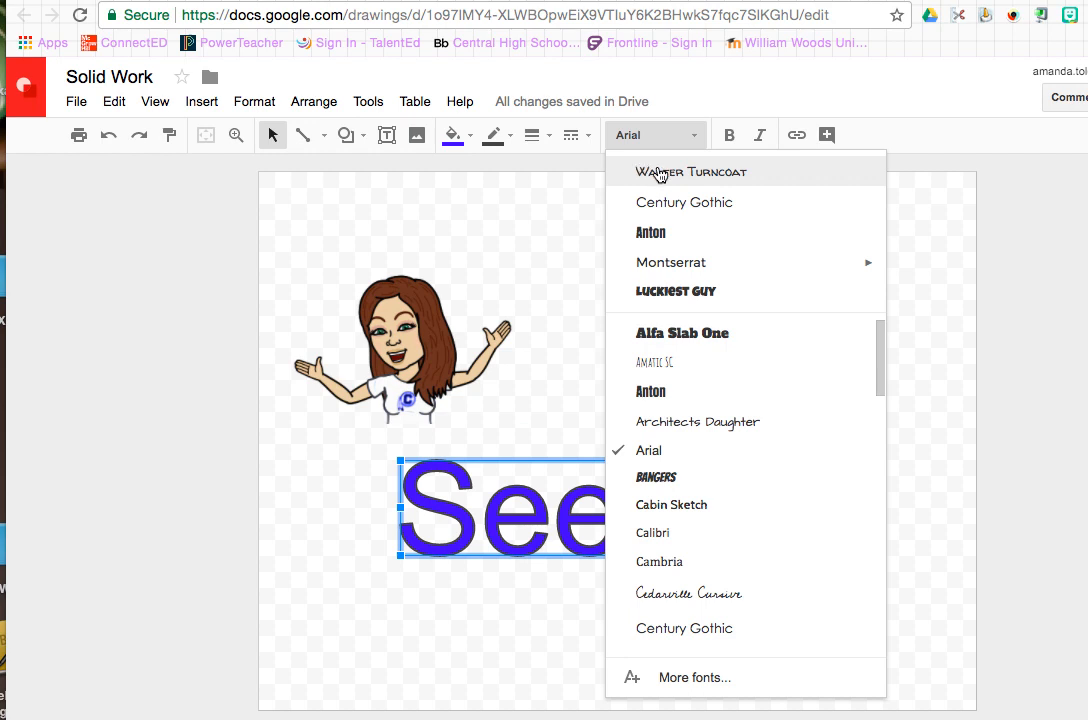
{"action": "left_click", "coordinate": [643, 170]}
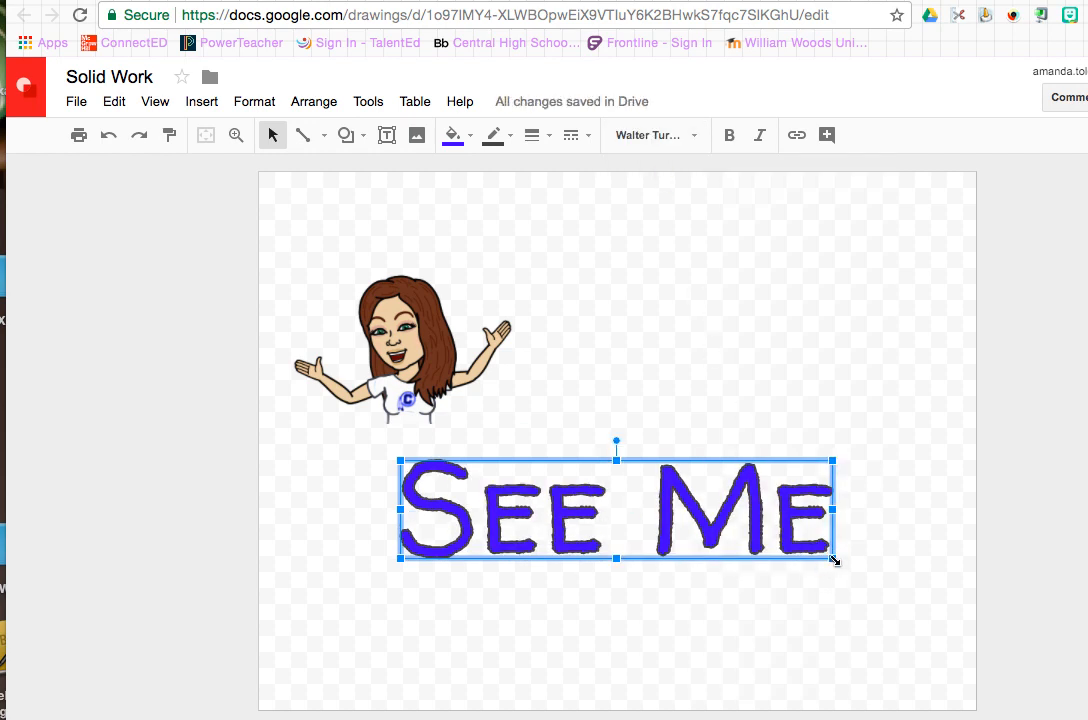
{"action": "left_click_drag", "start_coordinate": [834, 561], "coordinate": [566, 496]}
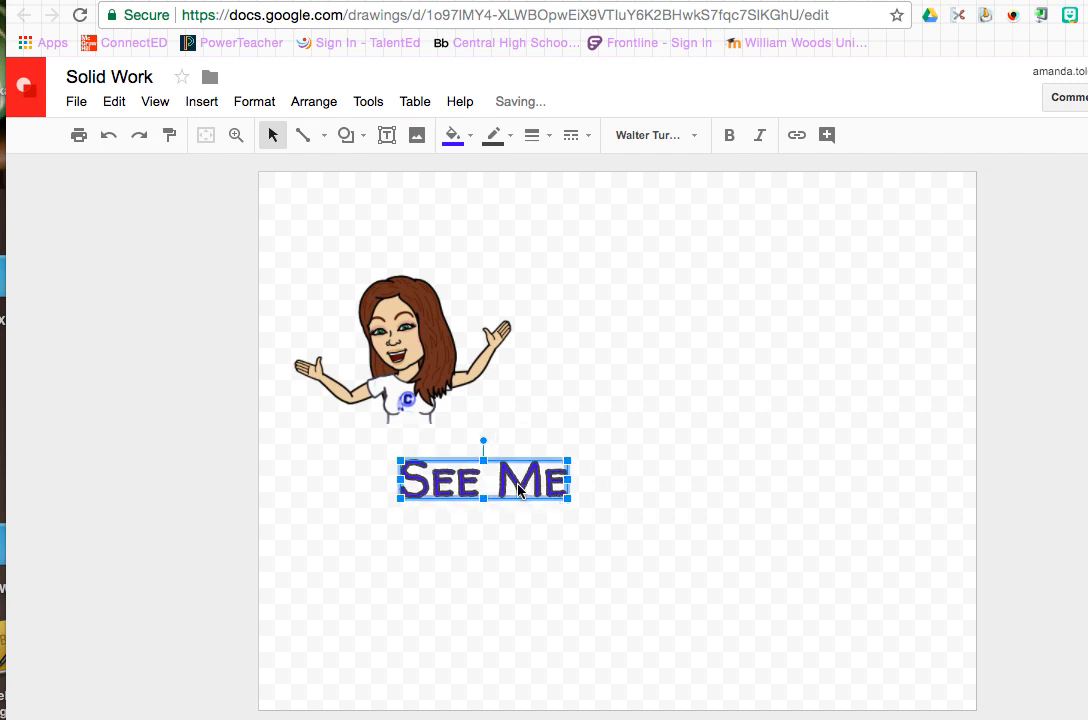
Step: Move the "See Me" word art above the Bitmoji's head and make its outline transparent
{"action": "left_click", "coordinate": [510, 566]}
{"action": "left_click_drag", "start_coordinate": [504, 470], "coordinate": [424, 243]}
{"action": "left_click", "coordinate": [497, 141]}
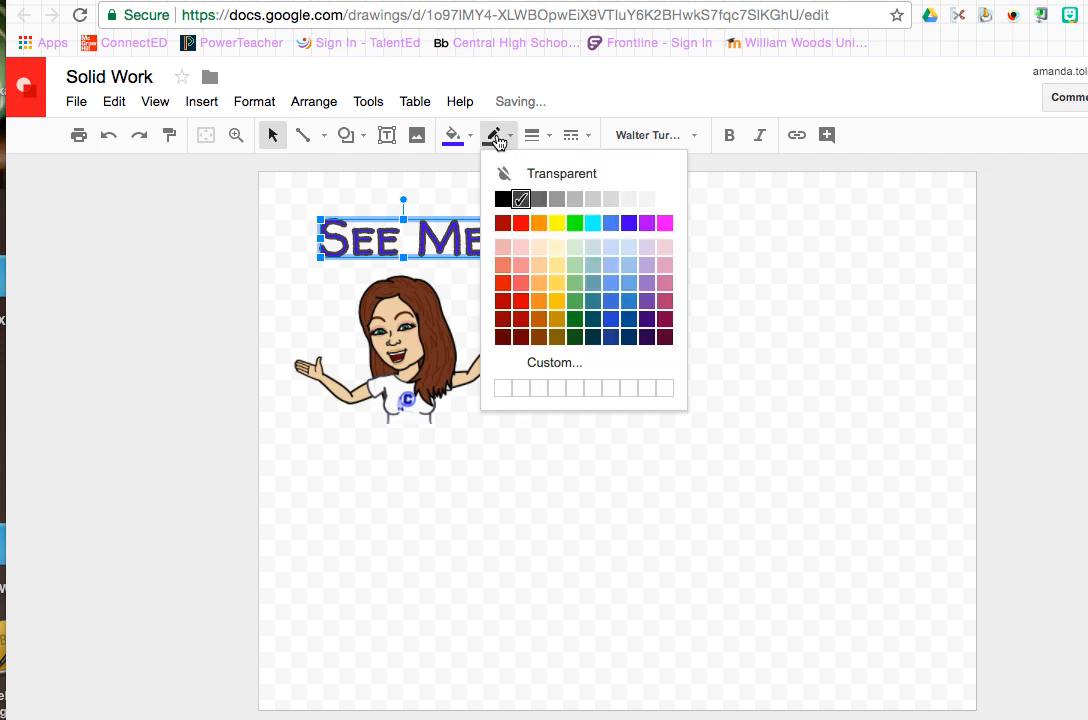
{"action": "left_click", "coordinate": [553, 175]}
Step: Shift the "See Me" word art up and move the Bitmoji image up directly beneath it
{"action": "left_click_drag", "start_coordinate": [443, 258], "coordinate": [437, 230]}
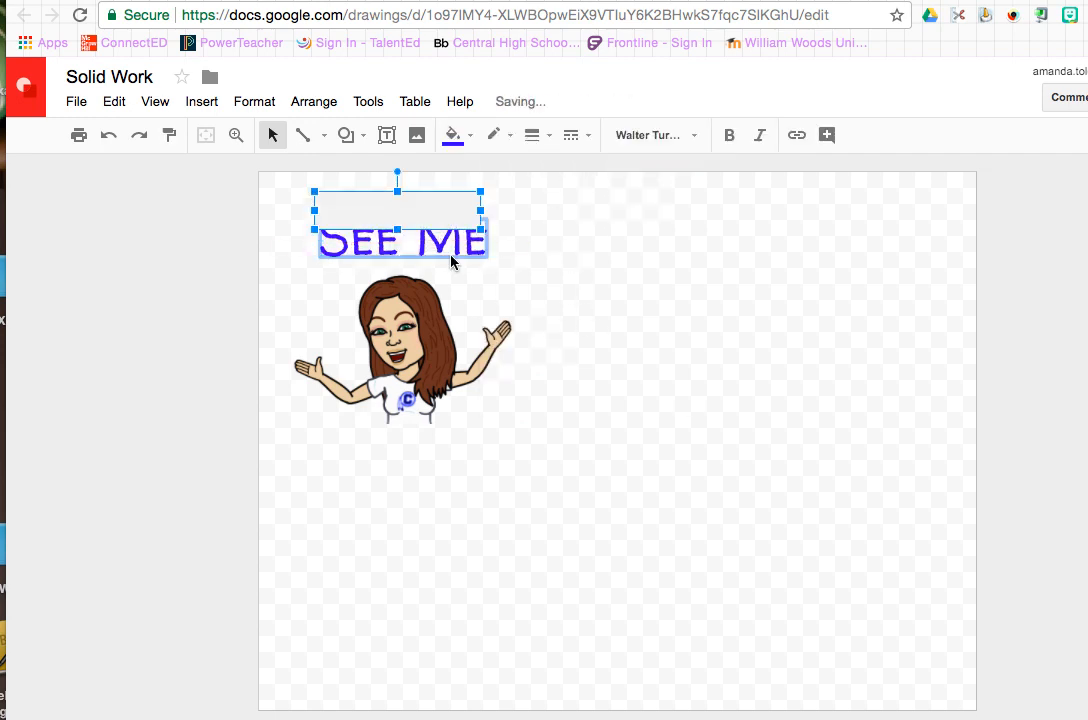
{"action": "left_click_drag", "start_coordinate": [408, 348], "coordinate": [403, 334]}
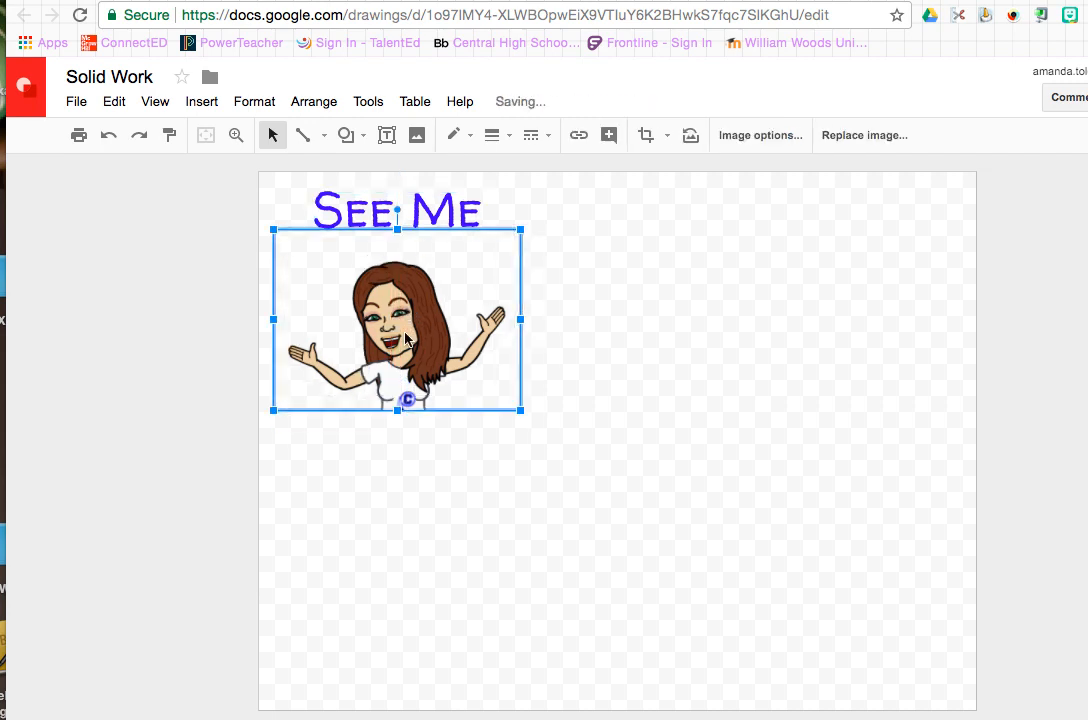
Step: Move the school logo up onto the chest of the Bitmoji's white shirt and nudge it into place
{"action": "left_click", "coordinate": [520, 477]}
{"action": "left_click_drag", "start_coordinate": [409, 404], "coordinate": [404, 396]}
{"action": "key", "text": "Right"}
{"action": "key", "text": "Right"}
{"action": "key", "text": "Right"}
{"action": "key", "text": "Down"}
{"action": "key", "text": "Down"}
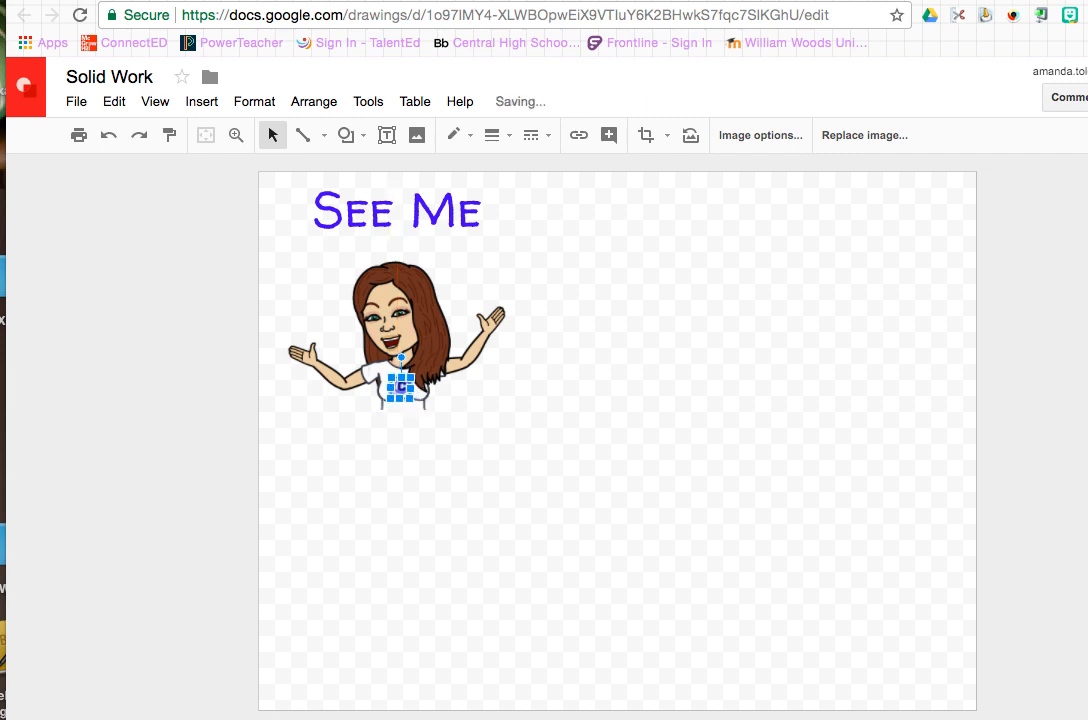
Step: Shrink the drawing canvas diagonally so it fits closely around the "See Me" word art and the Bitmoji
{"action": "left_click", "coordinate": [506, 467]}
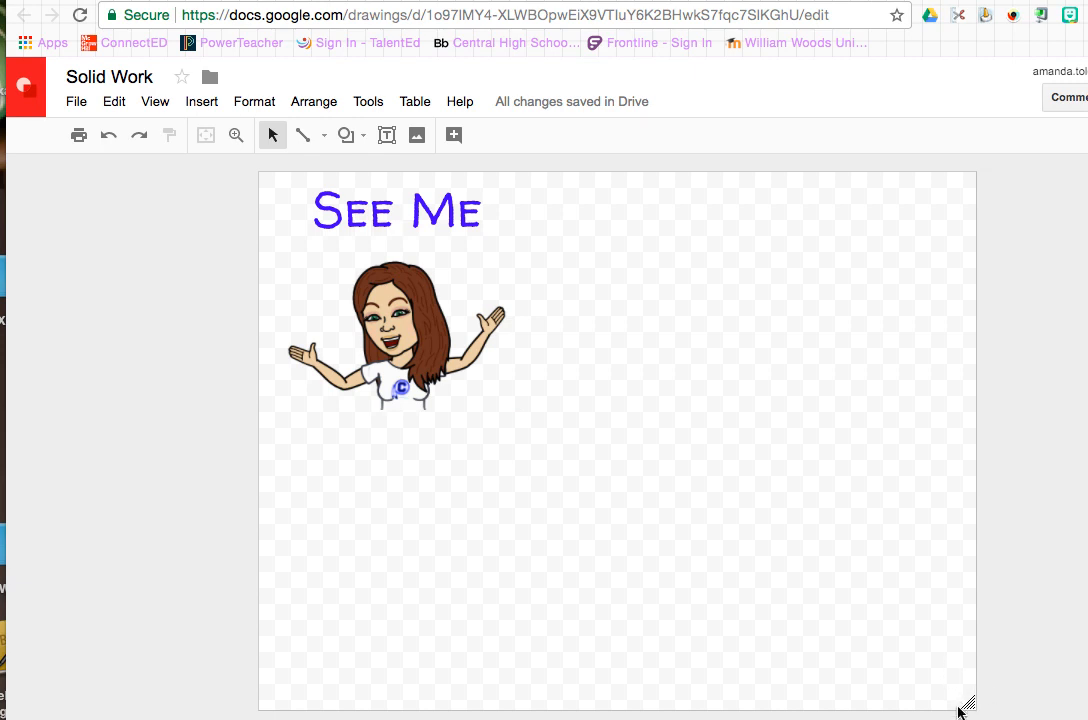
{"action": "left_click_drag", "start_coordinate": [968, 703], "coordinate": [537, 409]}
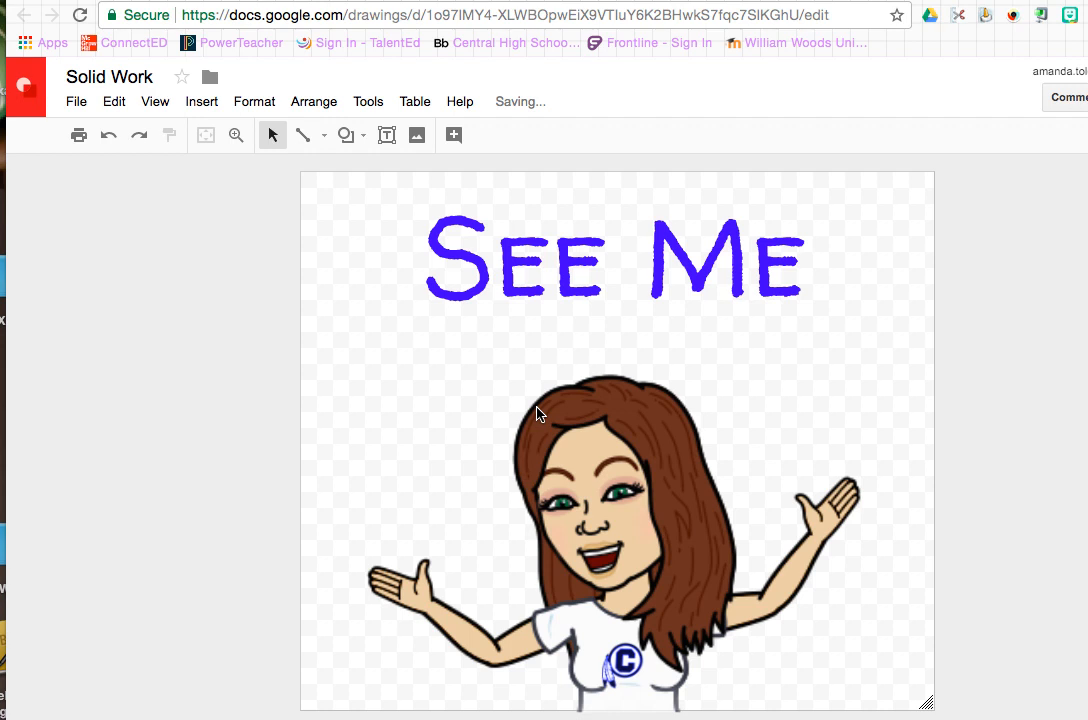
Step: Rename the drawing as "See Me"
{"action": "left_click", "coordinate": [100, 77]}
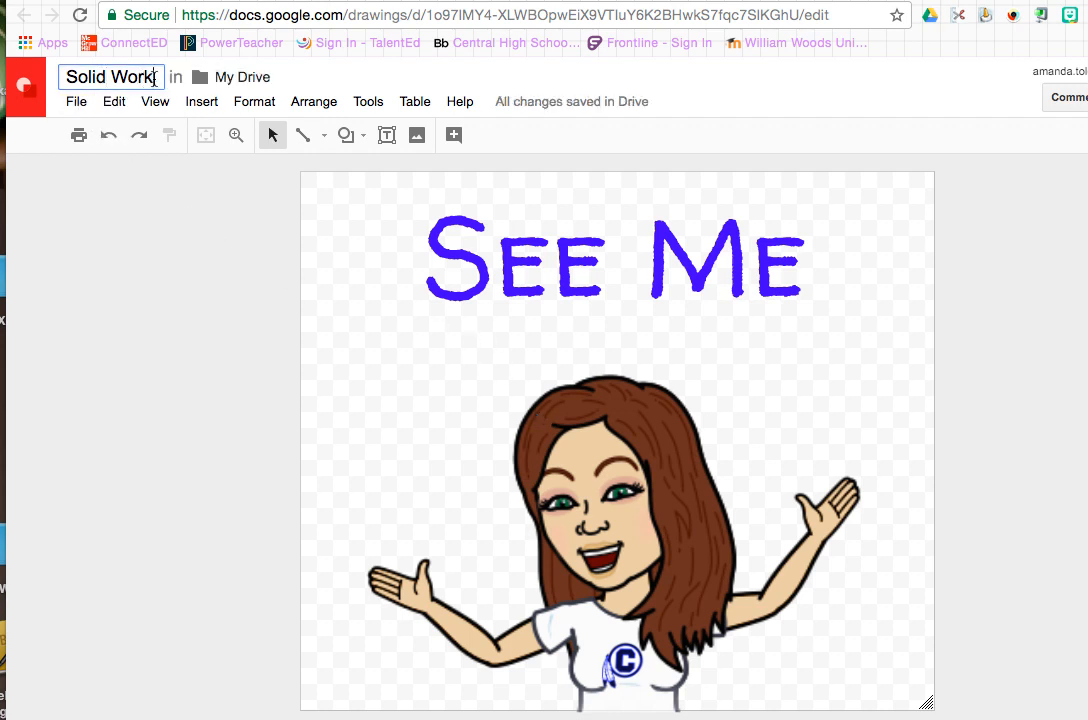
{"action": "triple_click", "coordinate": [153, 77]}
{"action": "type", "text": "See Work"}
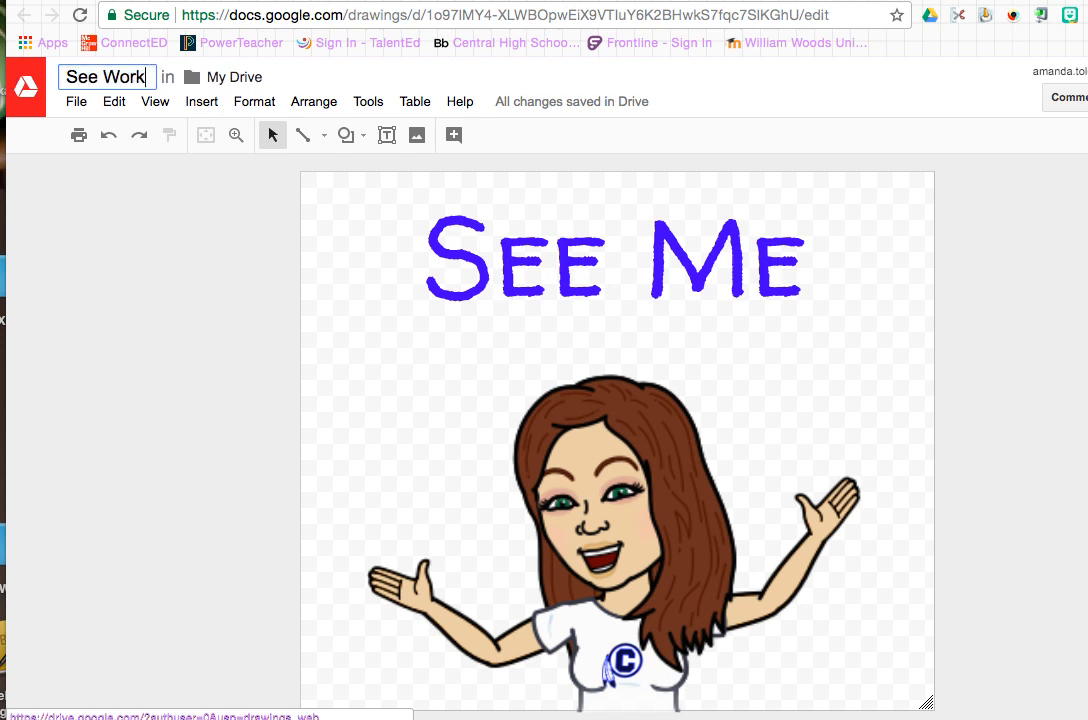
{"action": "key", "text": "BackSpace"}
{"action": "key", "text": "BackSpace"}
{"action": "key", "text": "BackSpace"}
{"action": "key", "text": "BackSpace"}
{"action": "type", "text": "Me"}
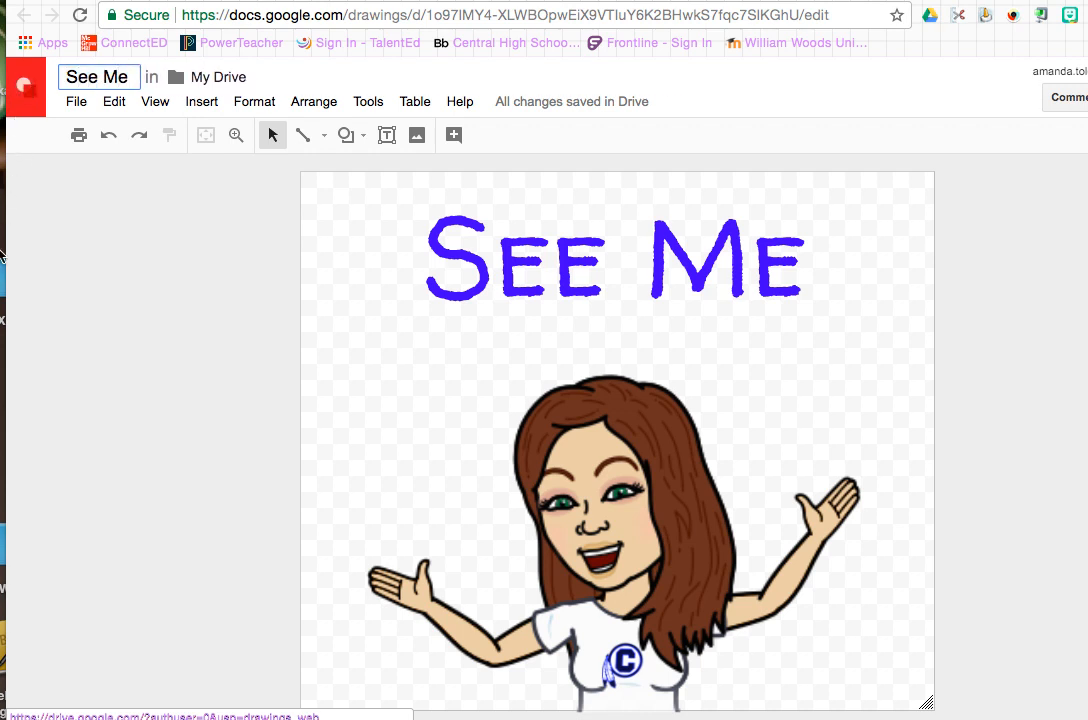
{"action": "left_click", "coordinate": [84, 227]}
Step: Download the finished drawing as a PNG image (.png)
{"action": "left_click", "coordinate": [78, 102]}
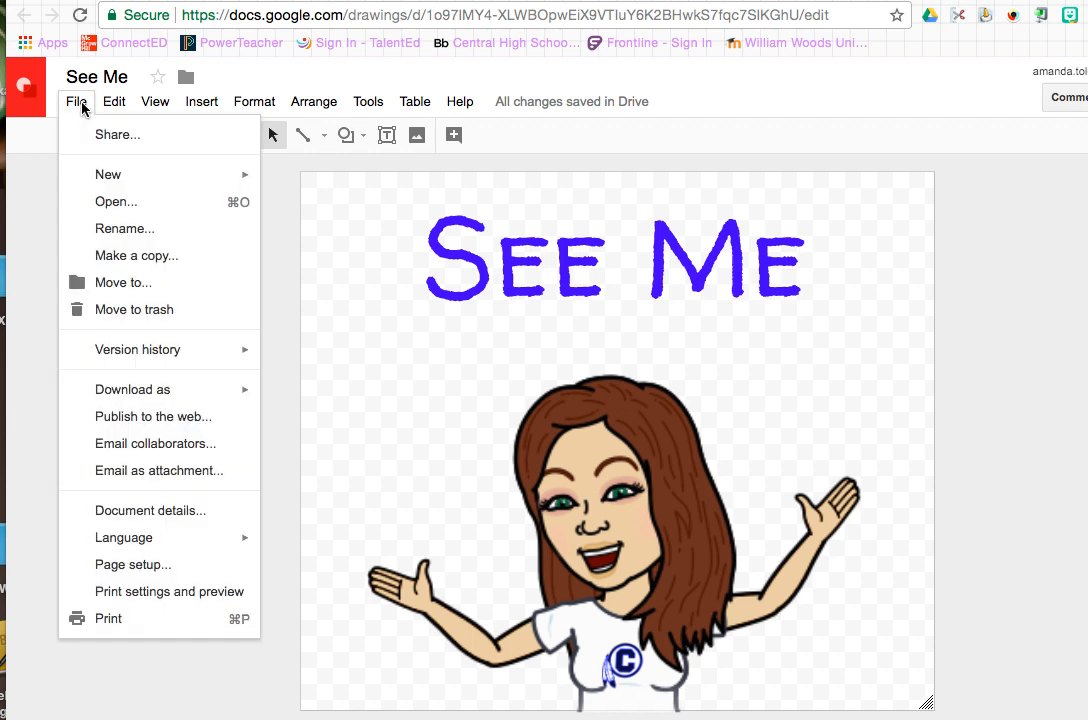
{"action": "mouse_move", "coordinate": [133, 391]}
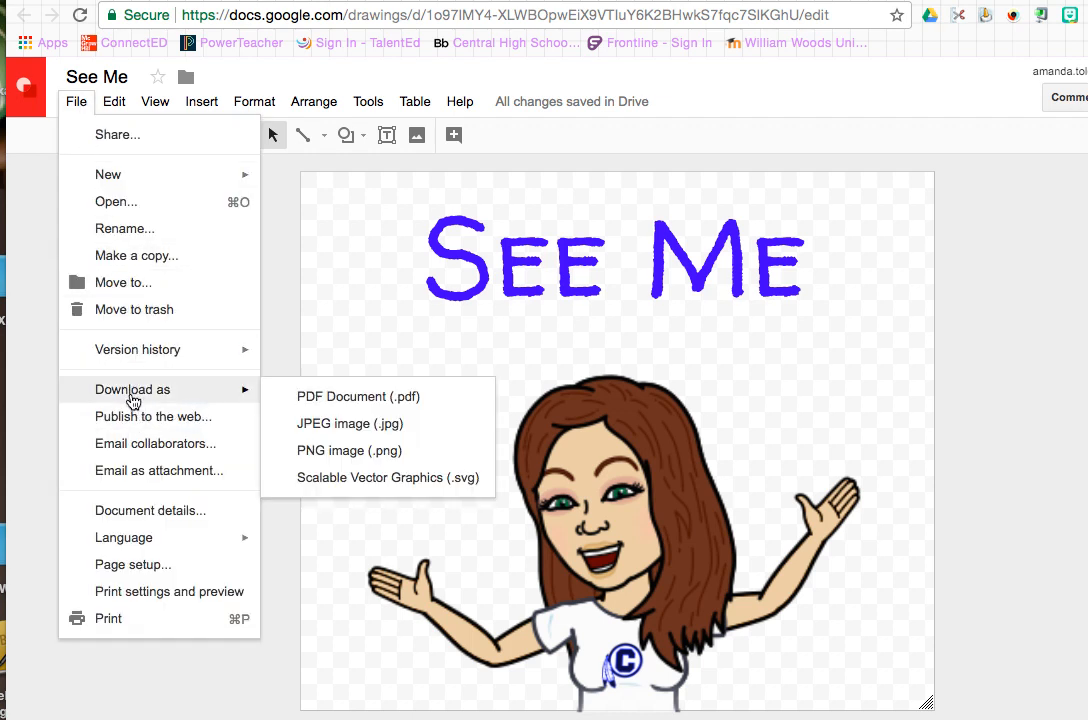
{"action": "left_click", "coordinate": [381, 456]}
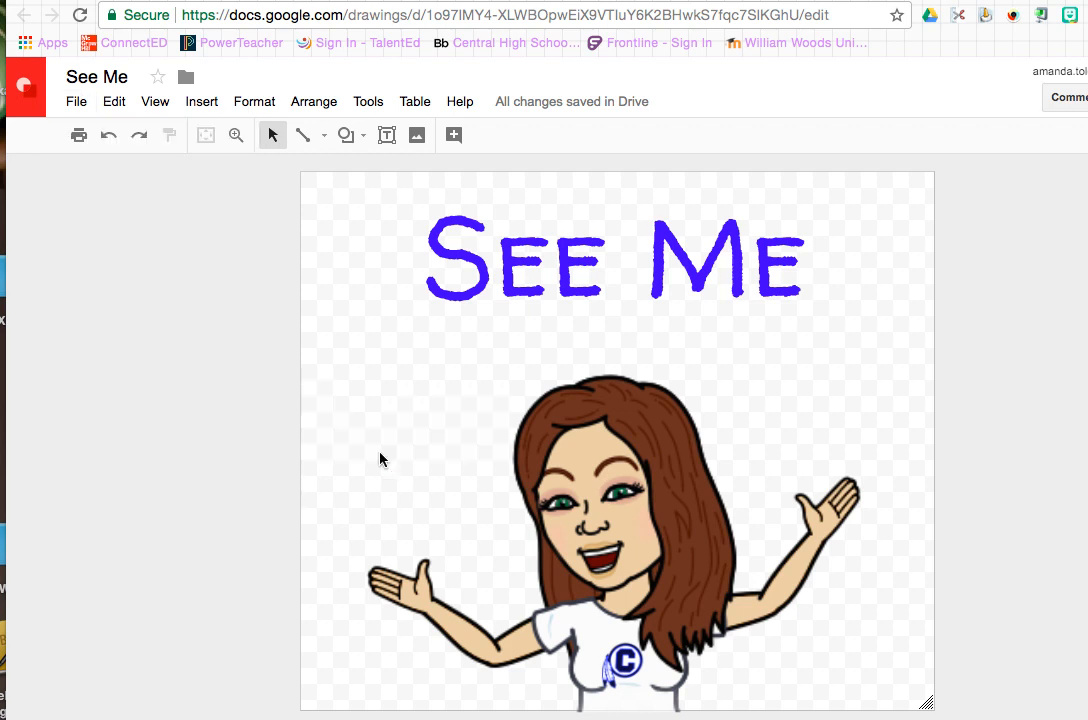